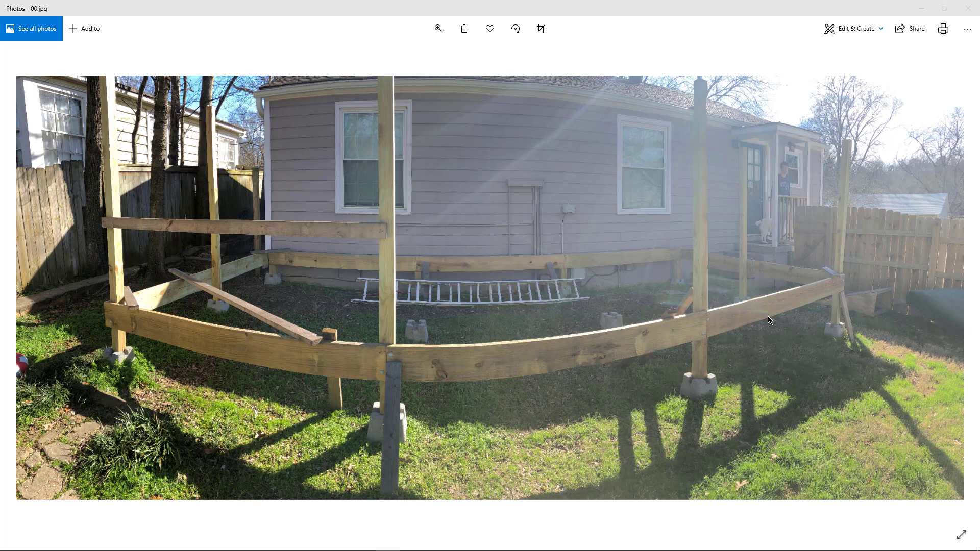
# - Browse the site photos 01.jpg to 04.jpg of the existing deck posts, beams and footings
pyautogui.moveTo(974, 265)
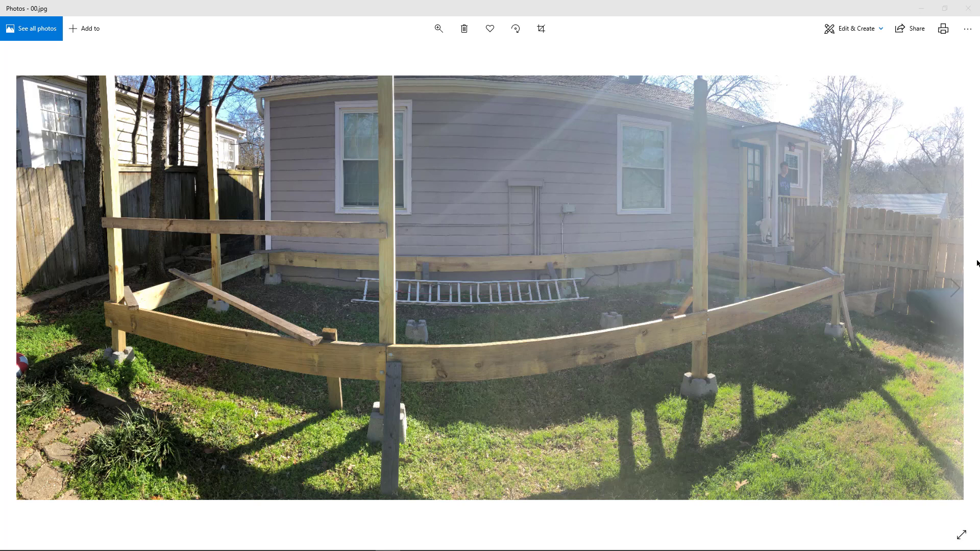
pyautogui.click(964, 290)
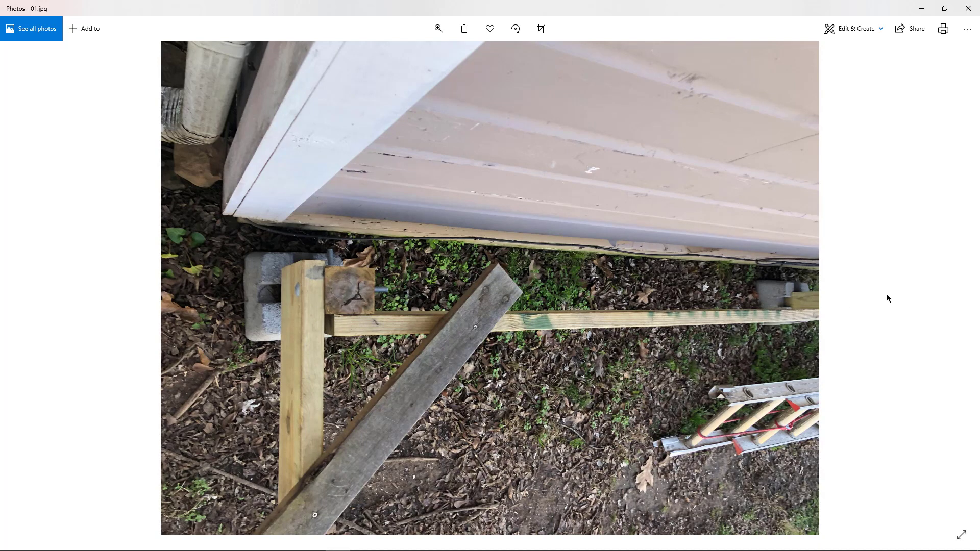
pyautogui.click(954, 289)
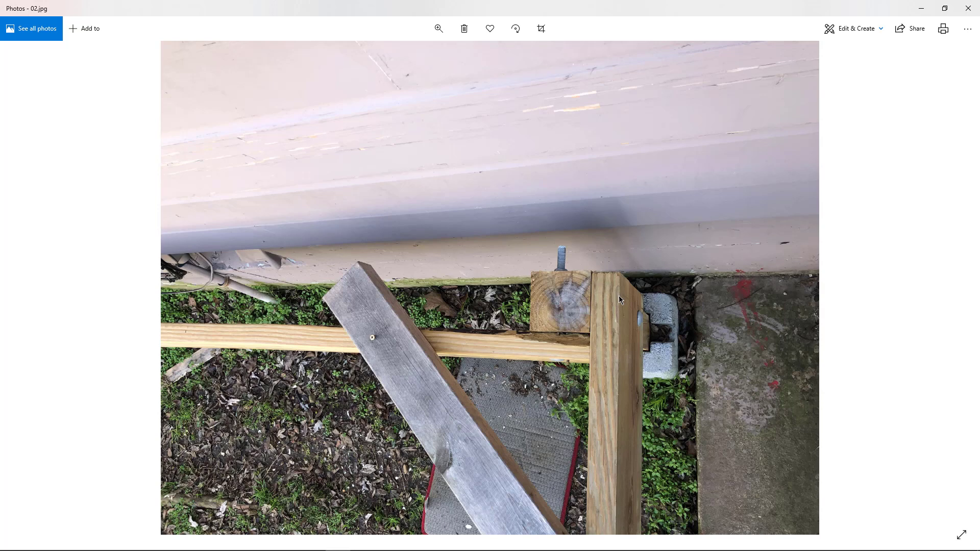
pyautogui.click(952, 294)
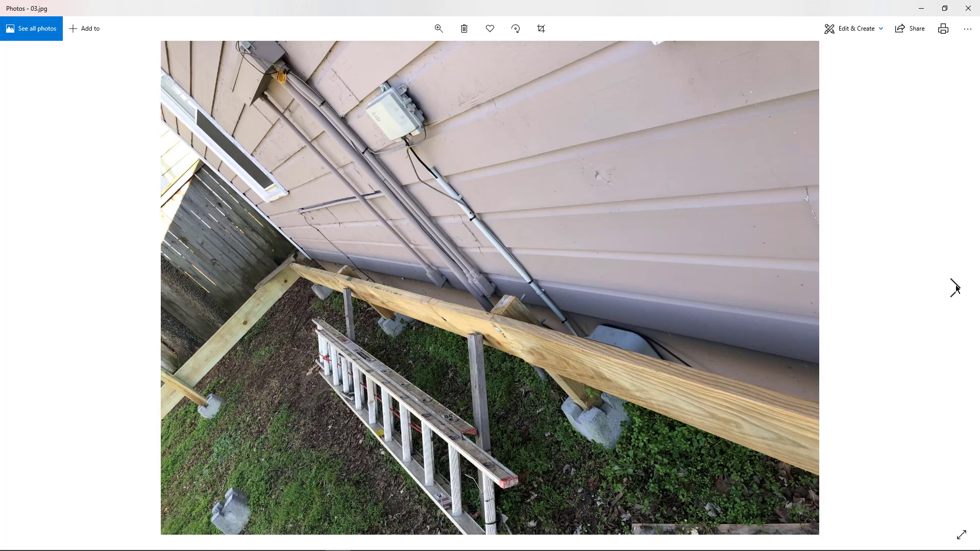
pyautogui.click(955, 287)
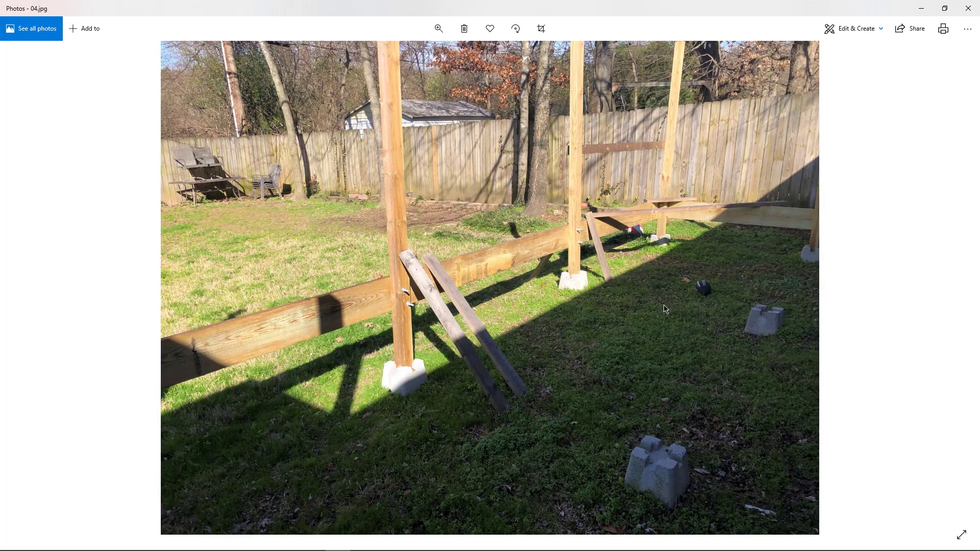
# - View the hand-drawn measurement sketches 05.jpg to 07.jpg for the footing layout, post size and concrete pad with steps
pyautogui.click(957, 287)
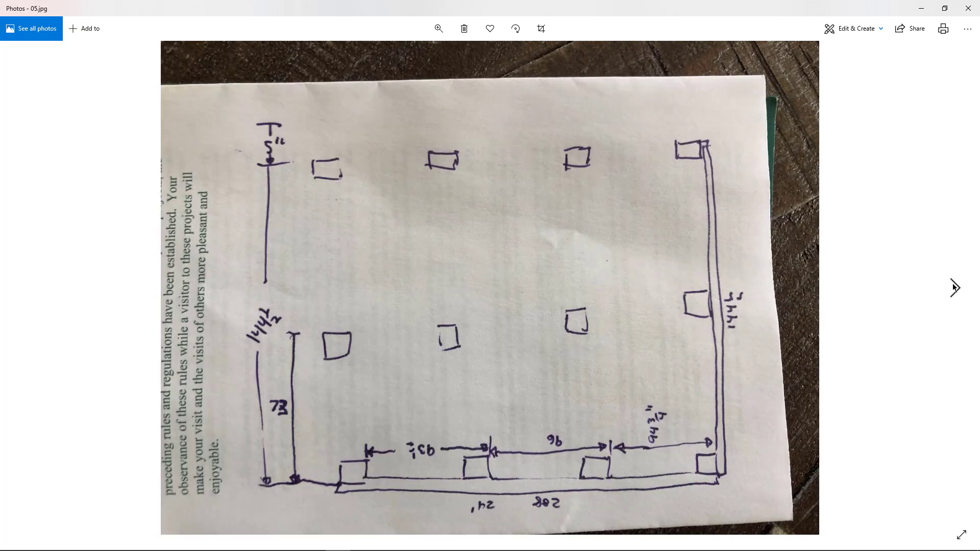
pyautogui.click(954, 287)
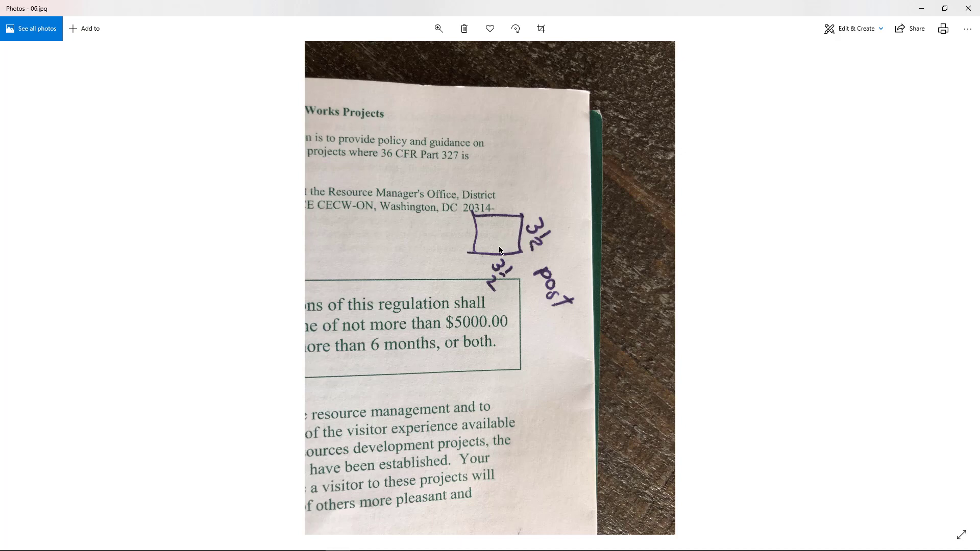
pyautogui.click(954, 287)
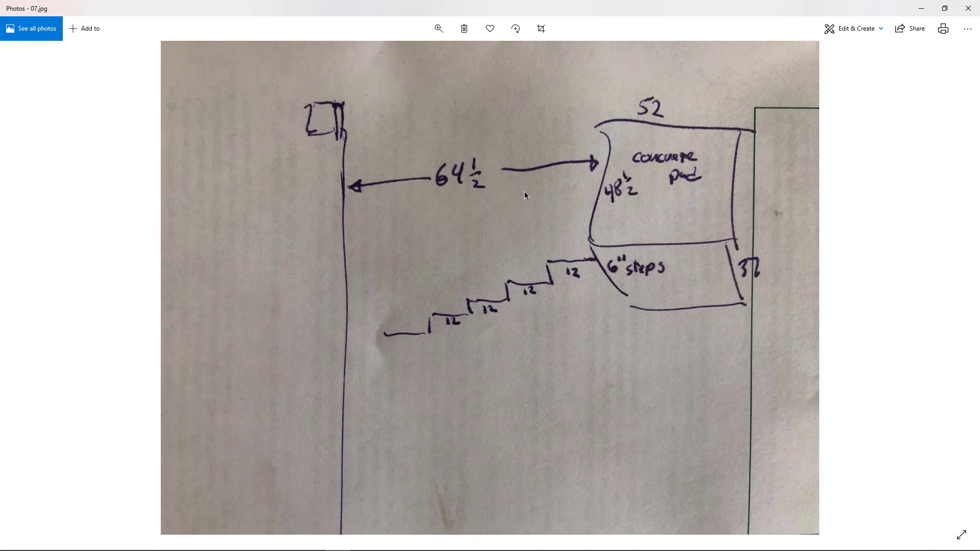
# - Switch to SOLIDWORKS, look over the complete deck model, and activate the 01 House display state
pyautogui.click(923, 8)
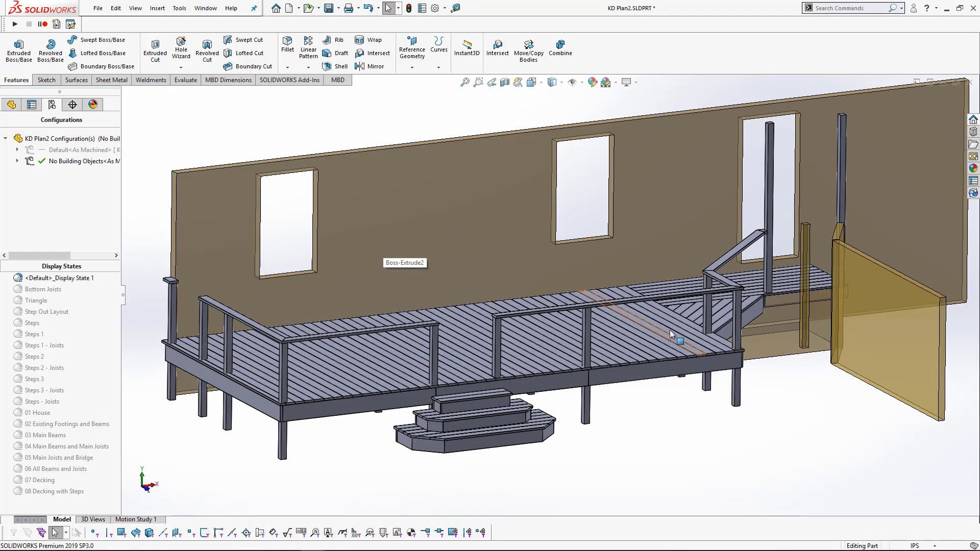
pyautogui.scroll(3, 671, 334)
pyautogui.moveTo(672, 350); pyautogui.dragTo(608, 342, button='middle')
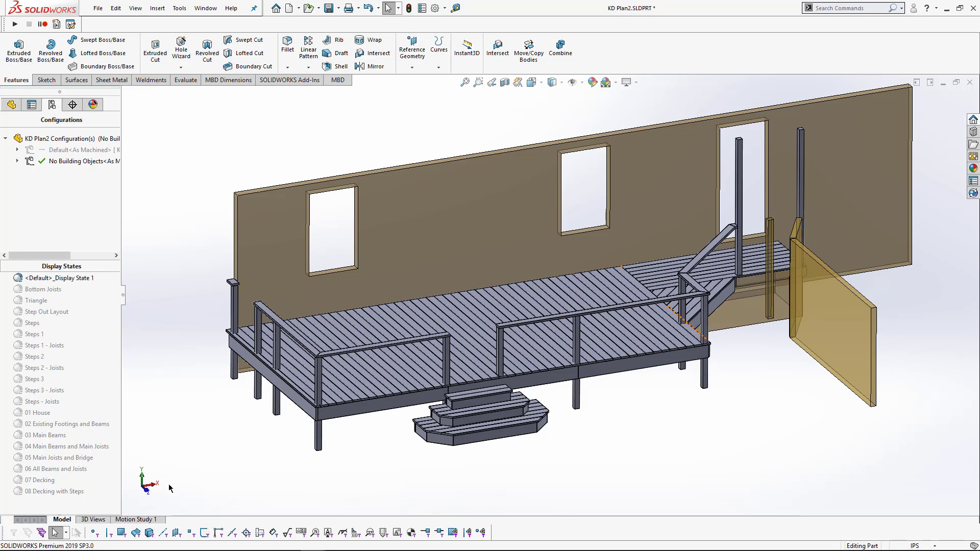
pyautogui.doubleClick(38, 413)
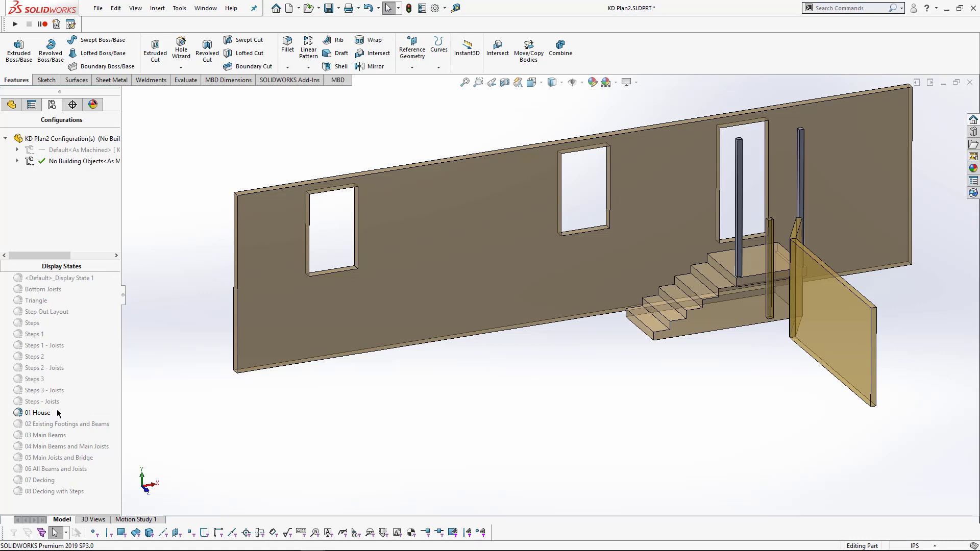
pyautogui.rightClick(97, 496)
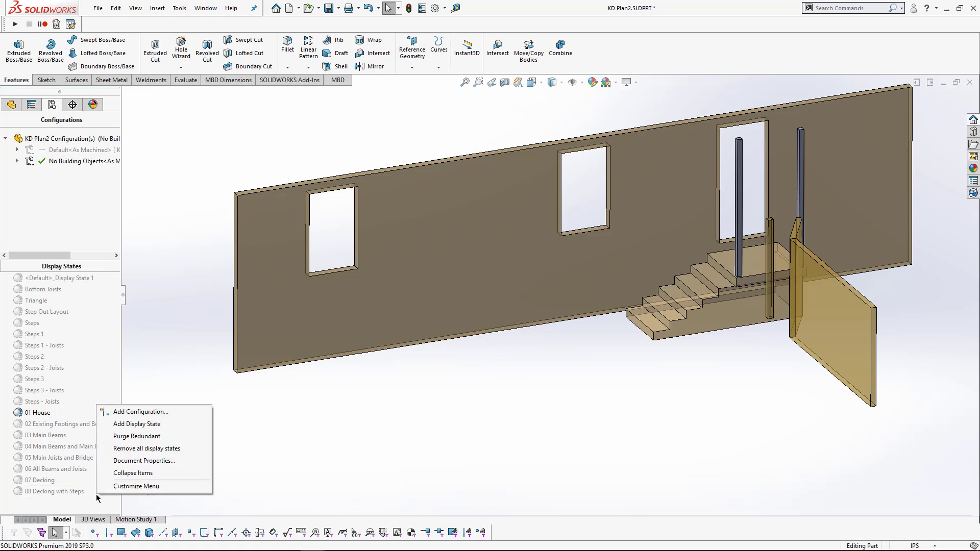
pyautogui.click(360, 143)
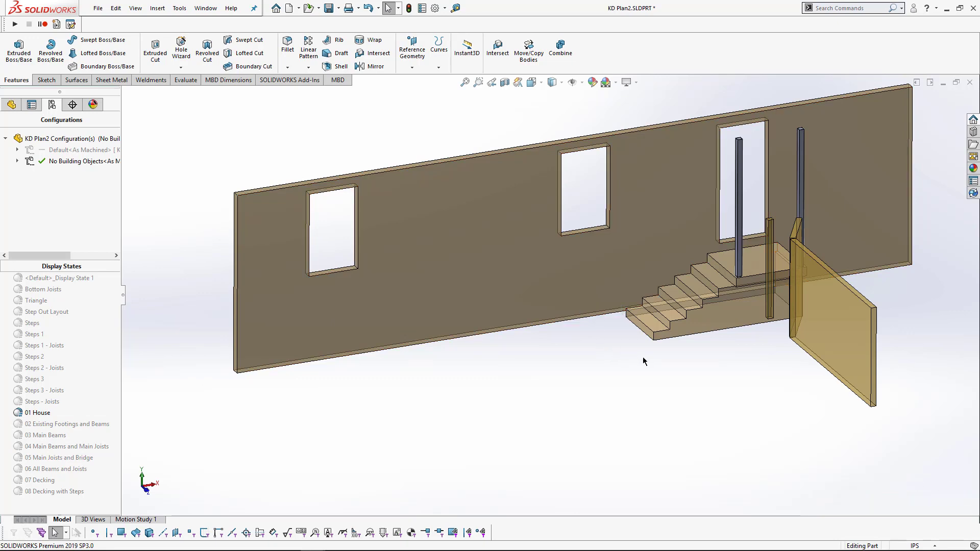
# - Examine the house wall, porch steps, landing and fence from above and from the front
pyautogui.moveTo(774, 257); pyautogui.dragTo(776, 317, button='middle')
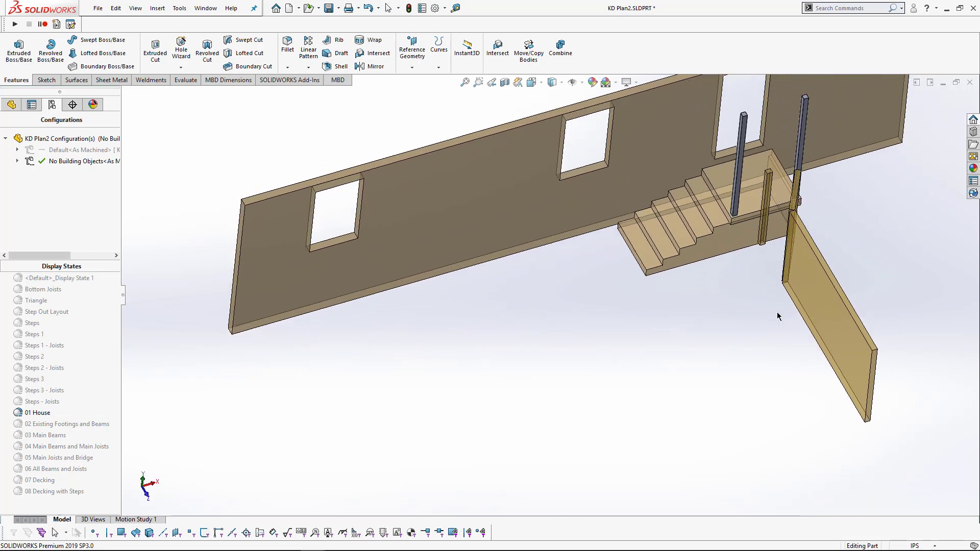
pyautogui.scroll(-3, 786, 255)
pyautogui.scroll(-2, 795, 193)
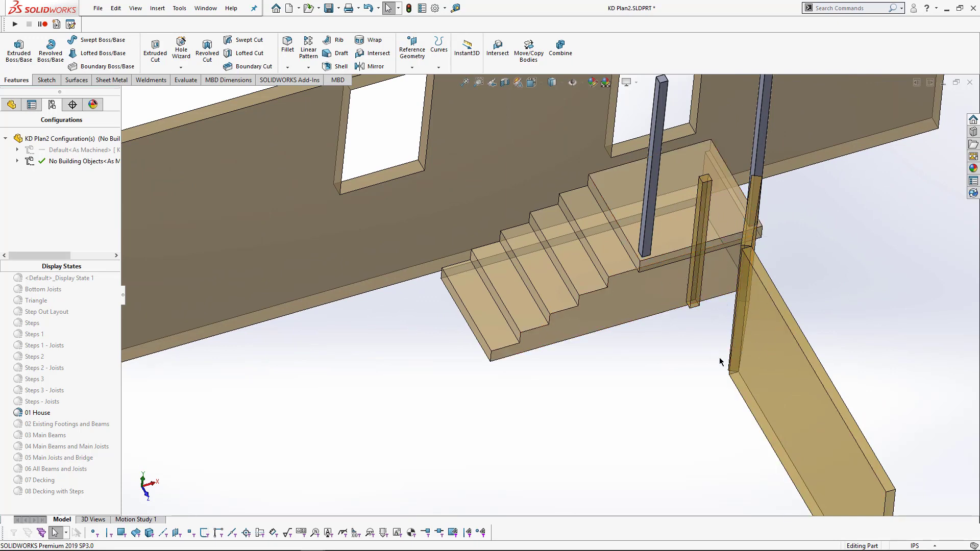
pyautogui.scroll(5, 595, 288)
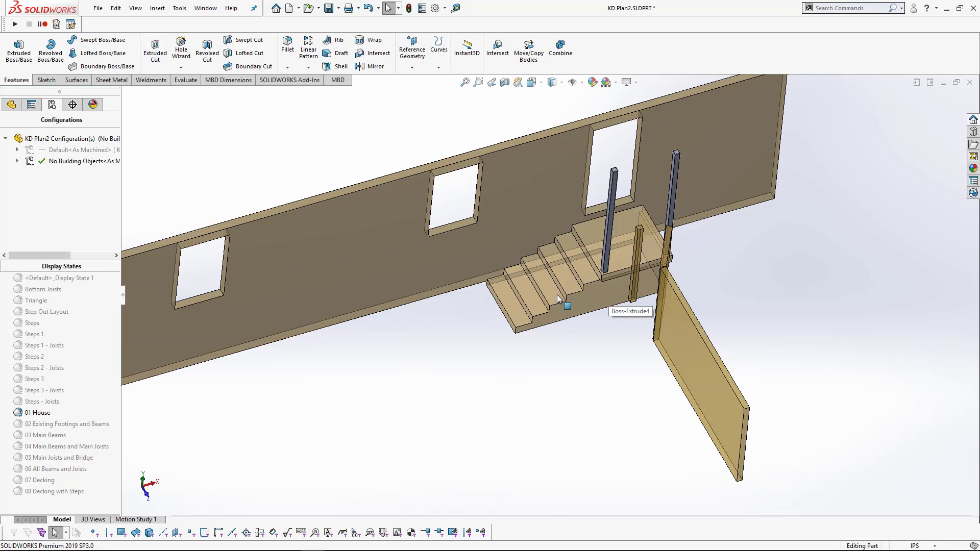
pyautogui.moveTo(570, 235); pyautogui.dragTo(551, 248, button='middle')
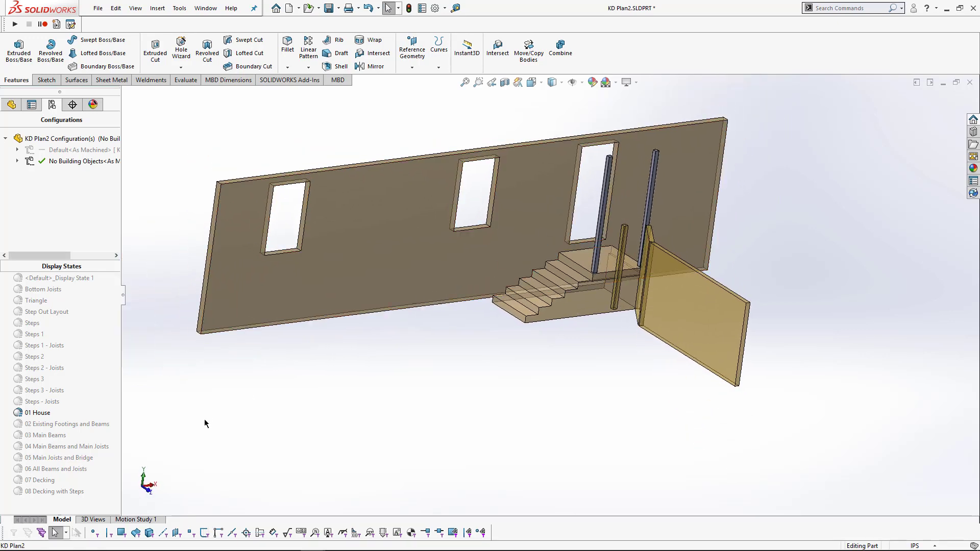
# - Activate the 02 Existing Footings and Beams display state and examine the perimeter frame and its corner beside the porch steps
pyautogui.doubleClick(36, 424)
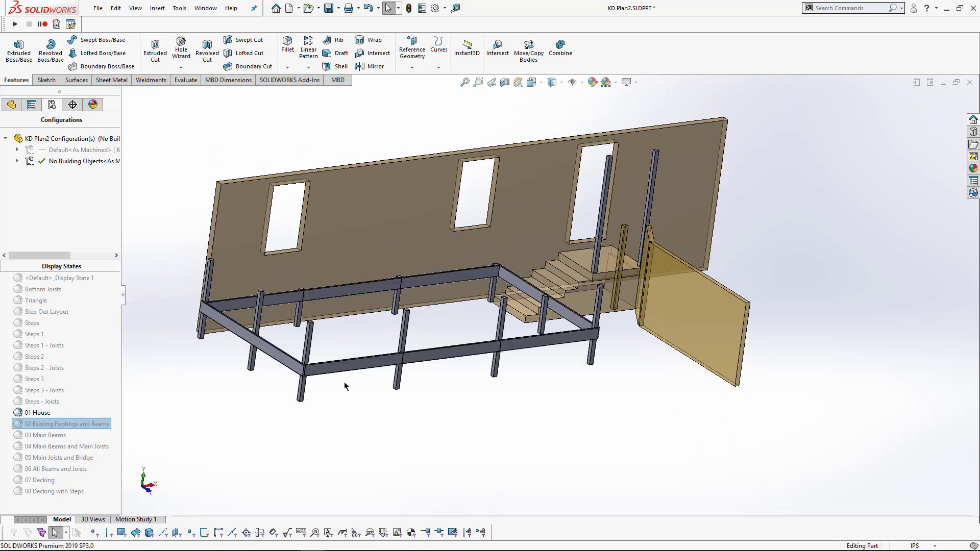
pyautogui.moveTo(369, 346); pyautogui.dragTo(343, 321, button='middle')
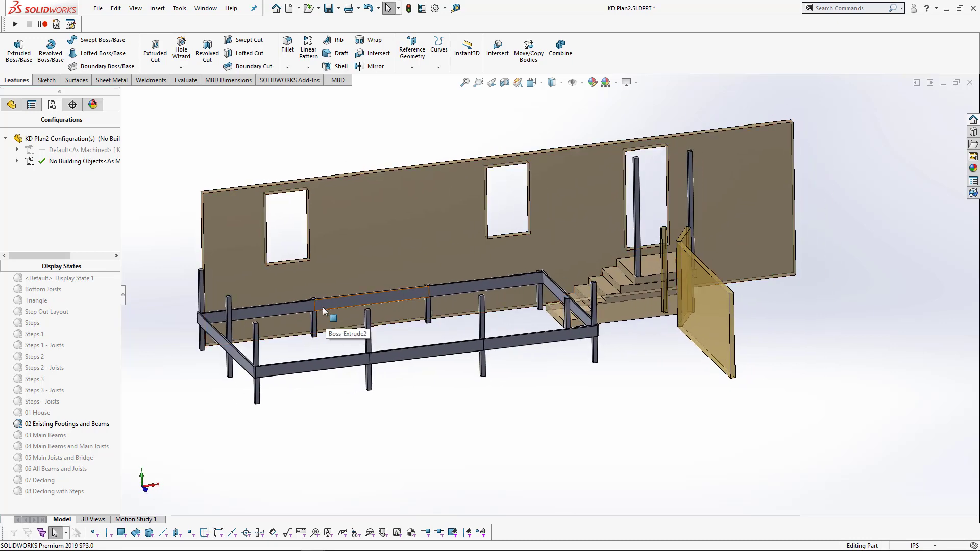
pyautogui.moveTo(391, 335); pyautogui.dragTo(388, 333, button='middle')
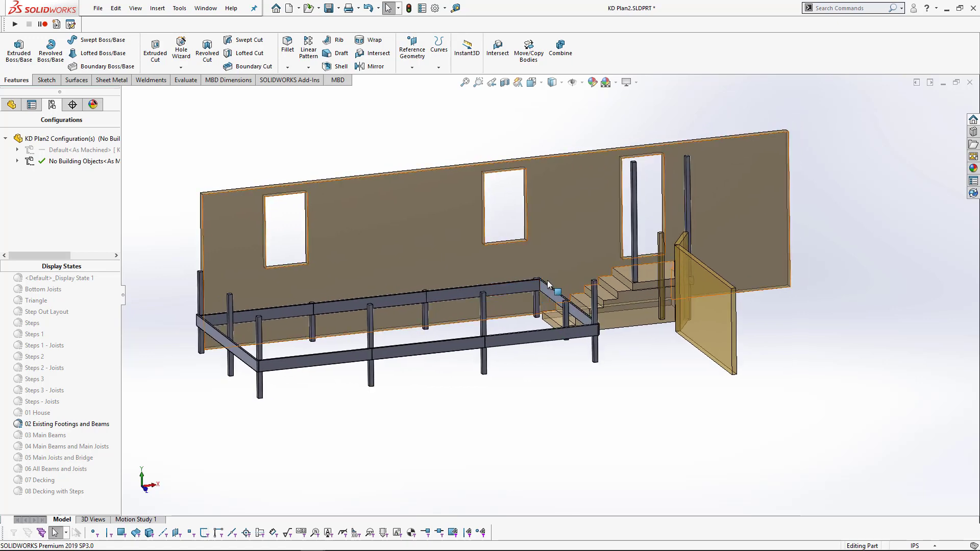
pyautogui.scroll(-3, 547, 281)
pyautogui.scroll(-3, 547, 280)
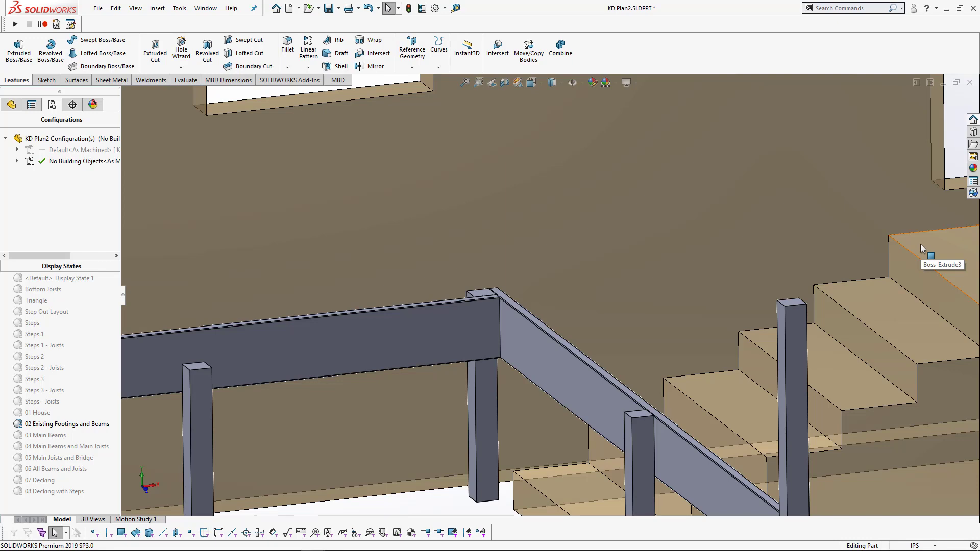
pyautogui.scroll(5, 706, 290)
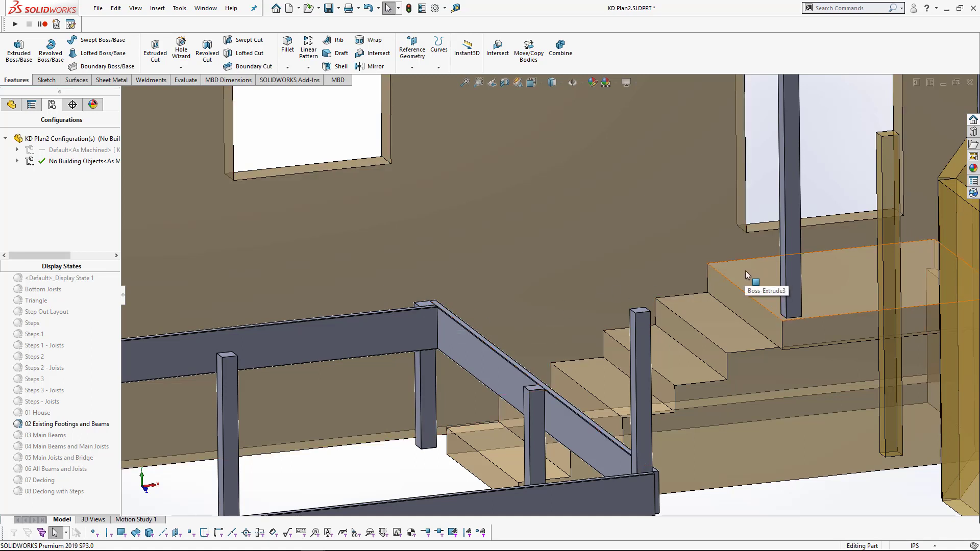
pyautogui.scroll(5, 386, 321)
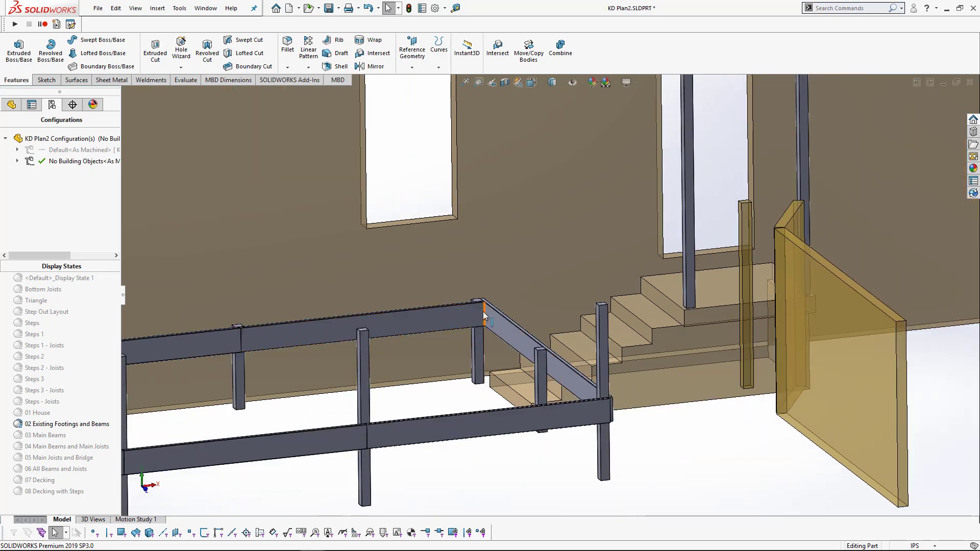
pyautogui.keyDown('ctrl'); pyautogui.moveTo(464, 317); pyautogui.dragTo(529, 275, button='middle'); pyautogui.keyUp('ctrl')
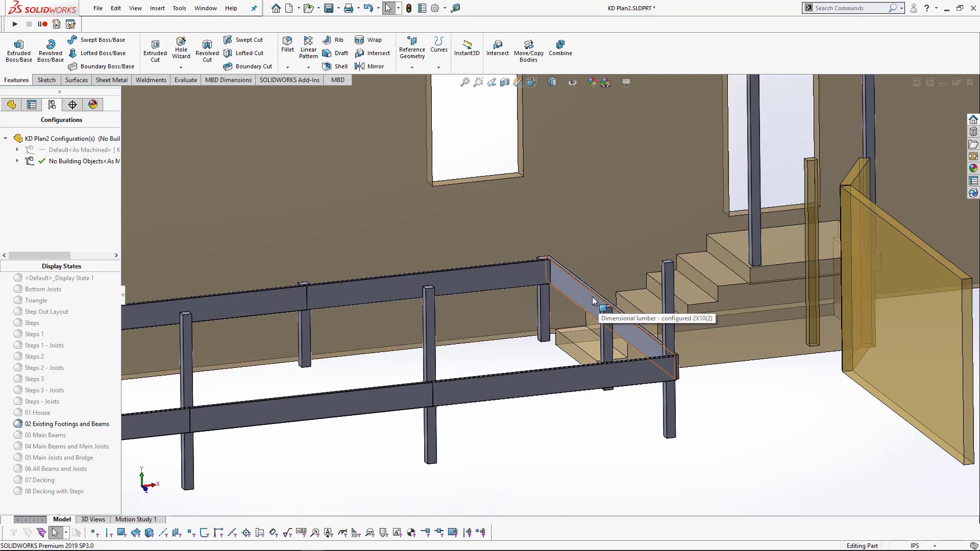
pyautogui.scroll(2, 571, 306)
pyautogui.scroll(3, 466, 327)
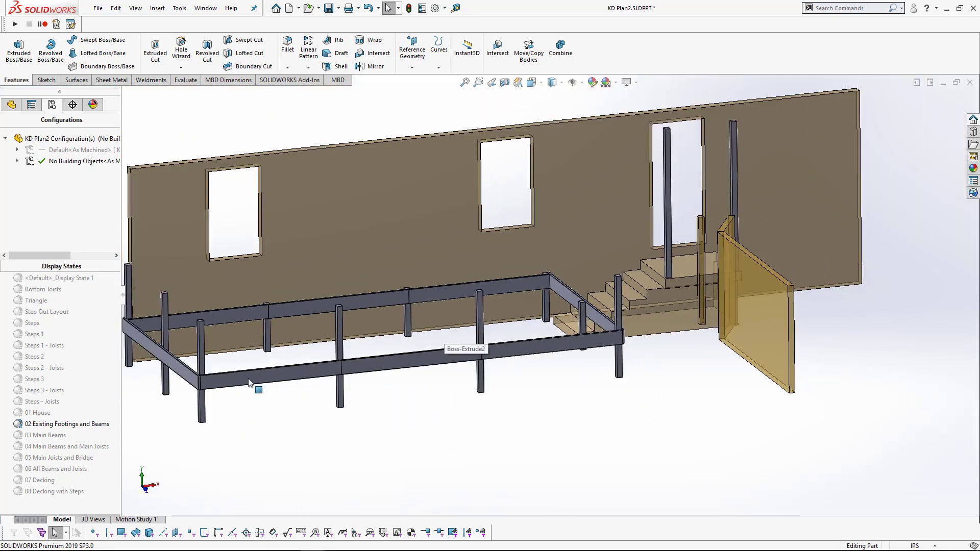
# - Activate the 03 Main Beams display state, bring up the feature tree, and examine the main and cross beams up close
pyautogui.doubleClick(33, 437)
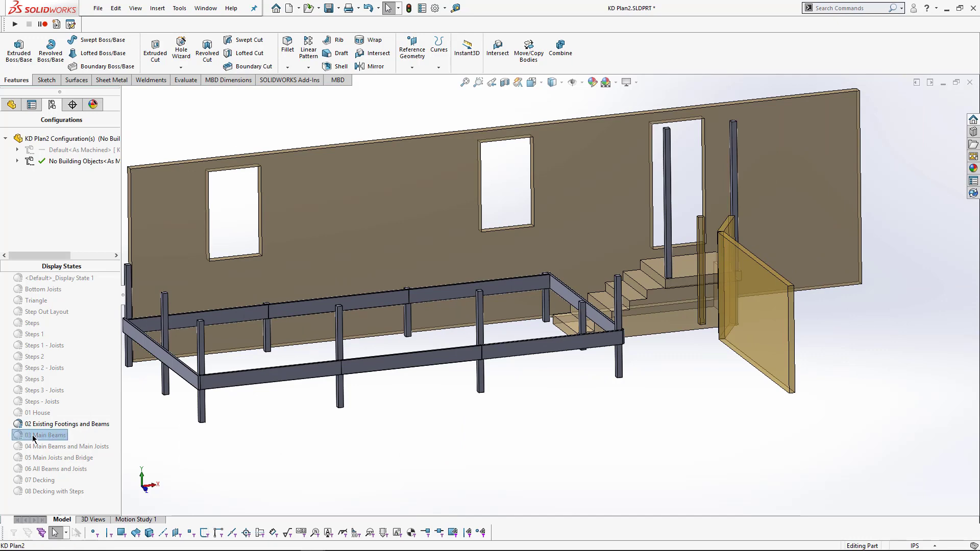
pyautogui.moveTo(366, 371); pyautogui.dragTo(127, 179, button='middle')
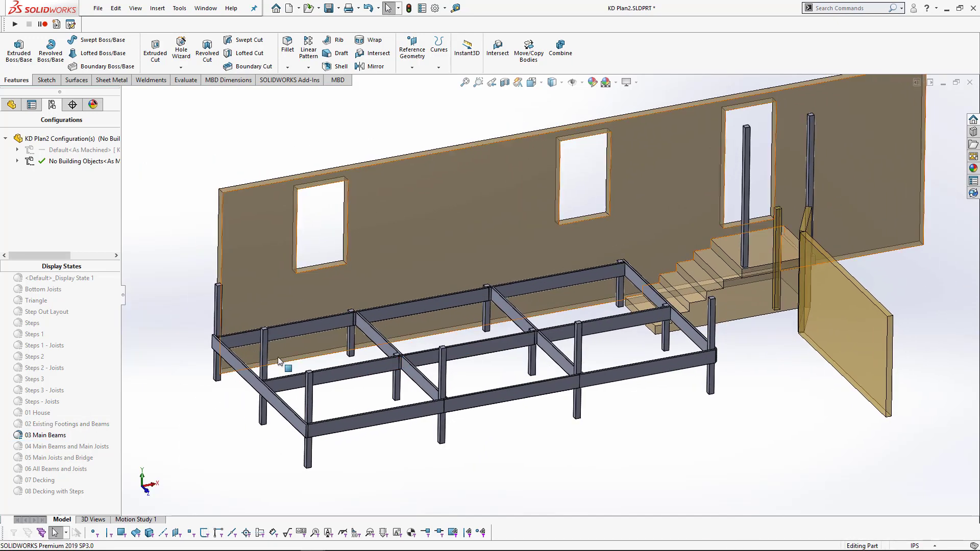
pyautogui.click(11, 104)
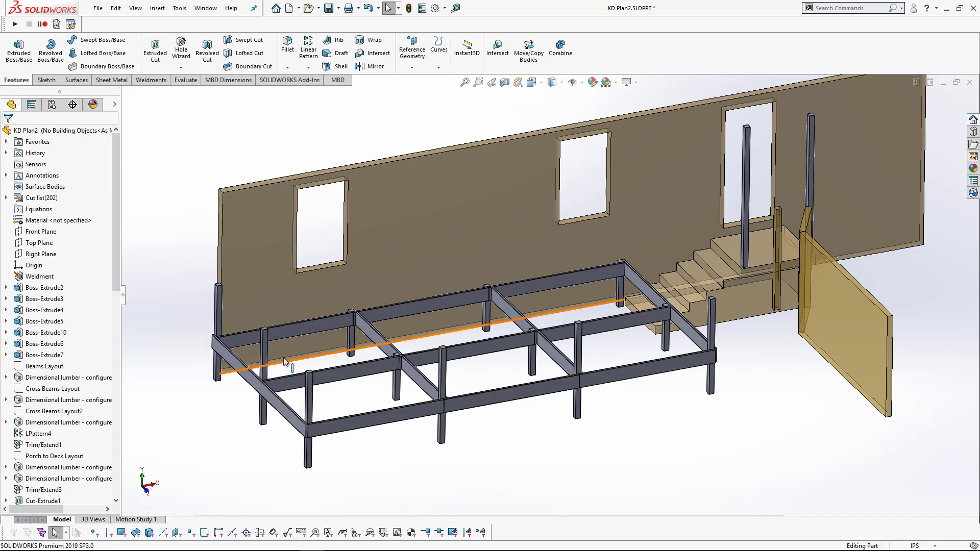
pyautogui.scroll(-3, 296, 380)
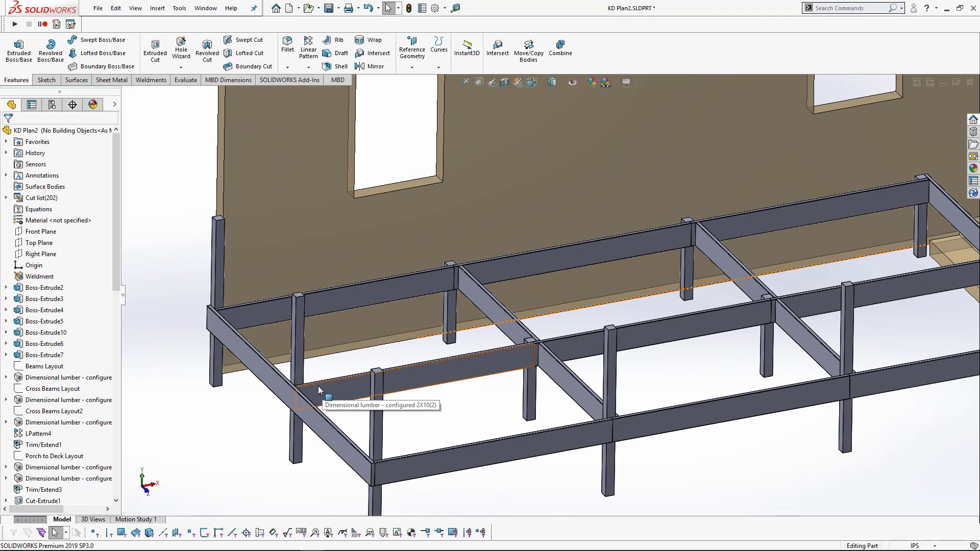
# - Highlight the Beams Layout sketch, open the 2x10 dimensional lumber feature built on it for editing, and review its profile size options
pyautogui.click(32, 367)
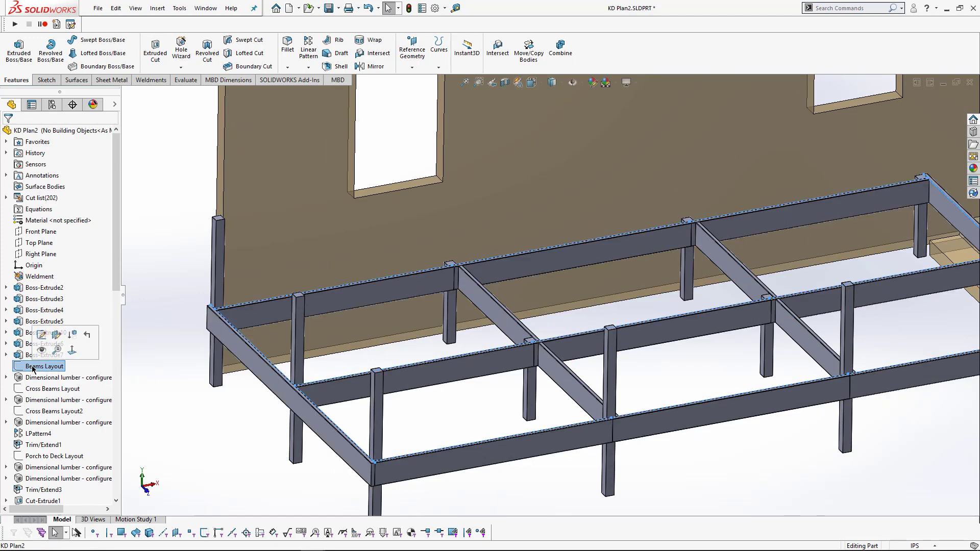
pyautogui.click(46, 378)
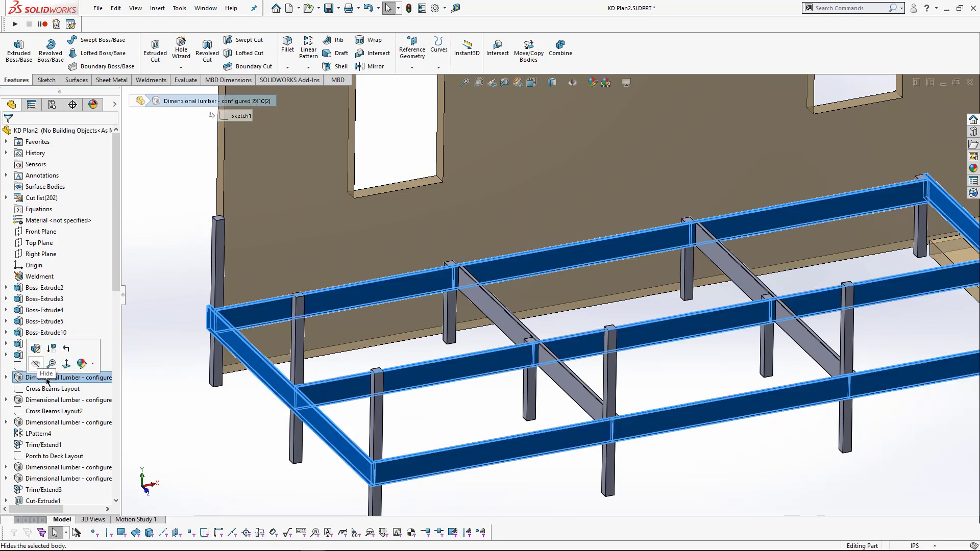
pyautogui.click(37, 351)
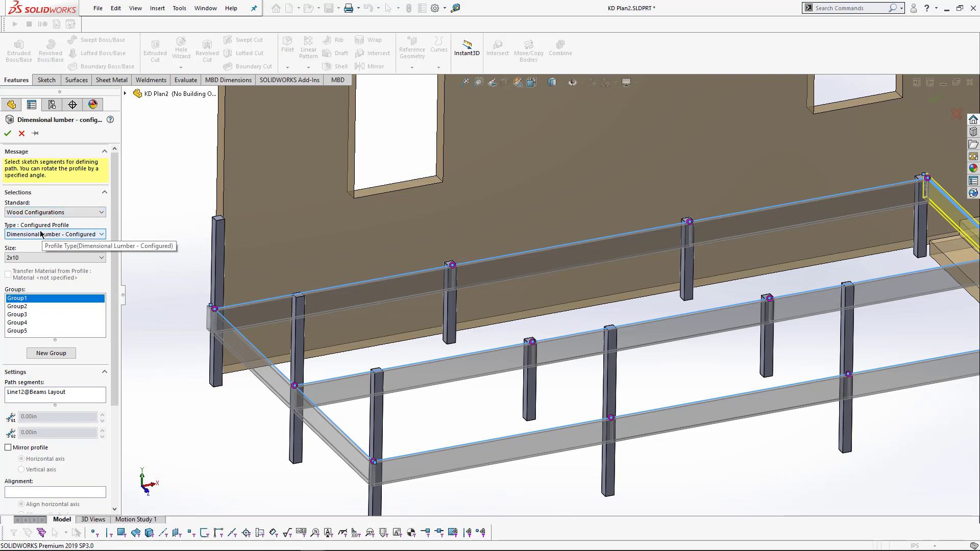
pyautogui.click(54, 258)
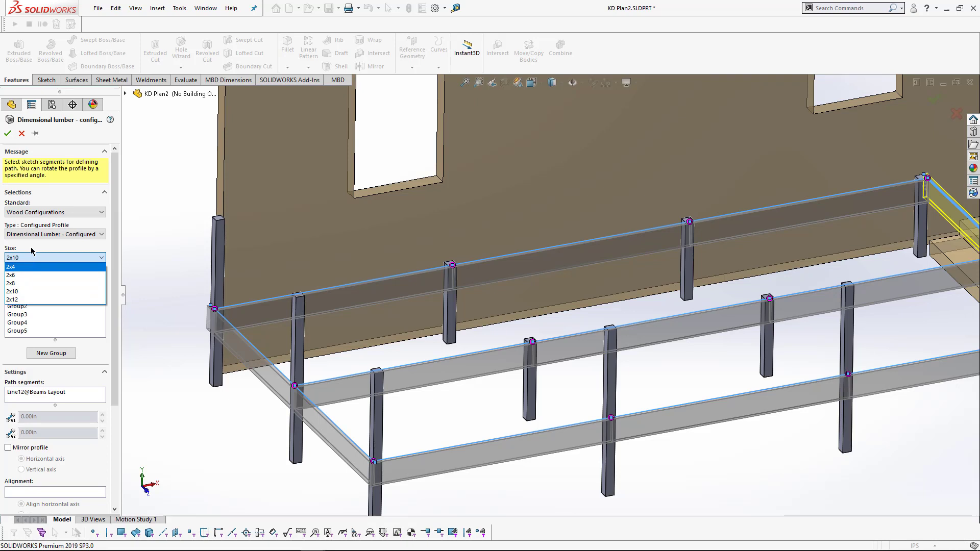
pyautogui.click(34, 248)
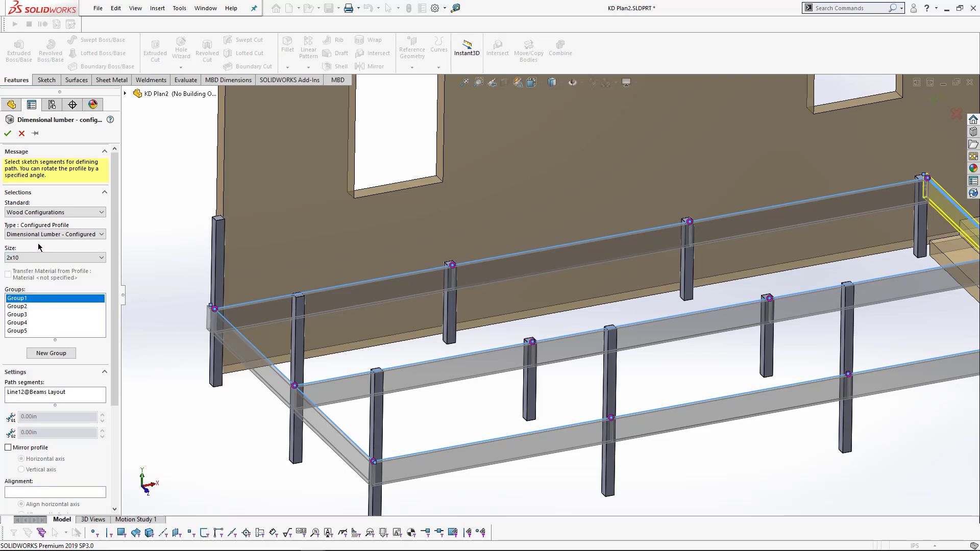
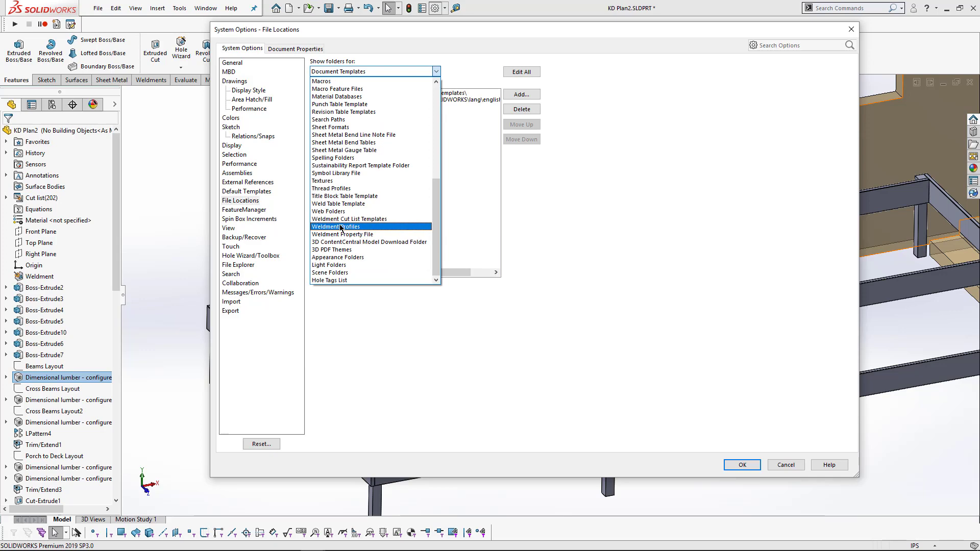
# - Check the Weldment Profiles folder location in the system options, close them unchanged, and switch to File Explorer's Wood Configurations folder
pyautogui.click(342, 227)
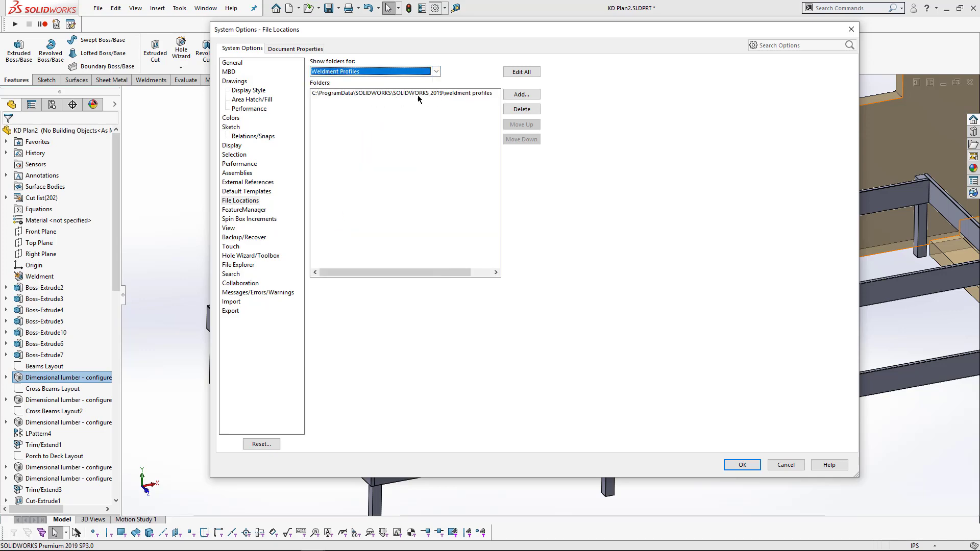
pyautogui.click(792, 467)
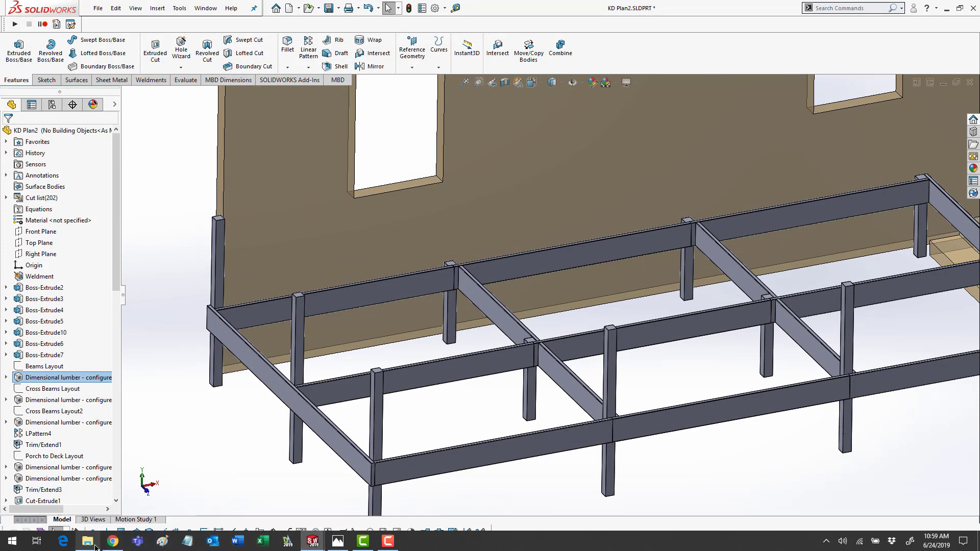
pyautogui.click(88, 541)
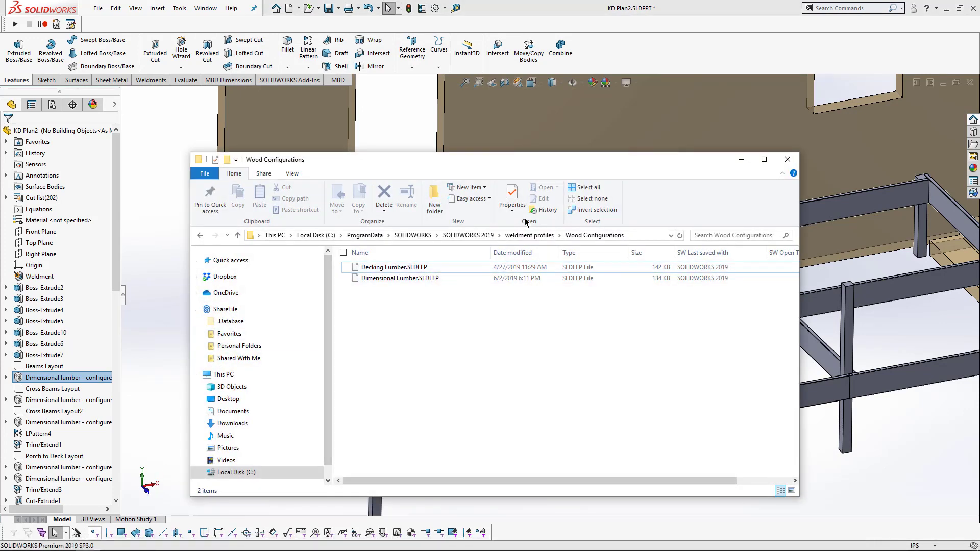
# - Open Dimensional Lumber.SLDLFP in SOLIDWORKS and examine the profile sketch's outline and rounded upper corners
pyautogui.click(388, 268)
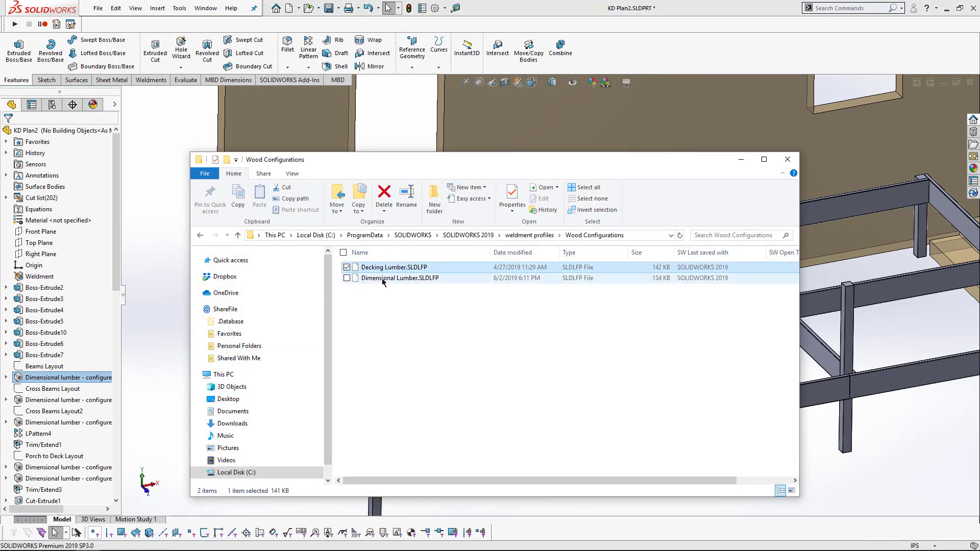
pyautogui.click(379, 280)
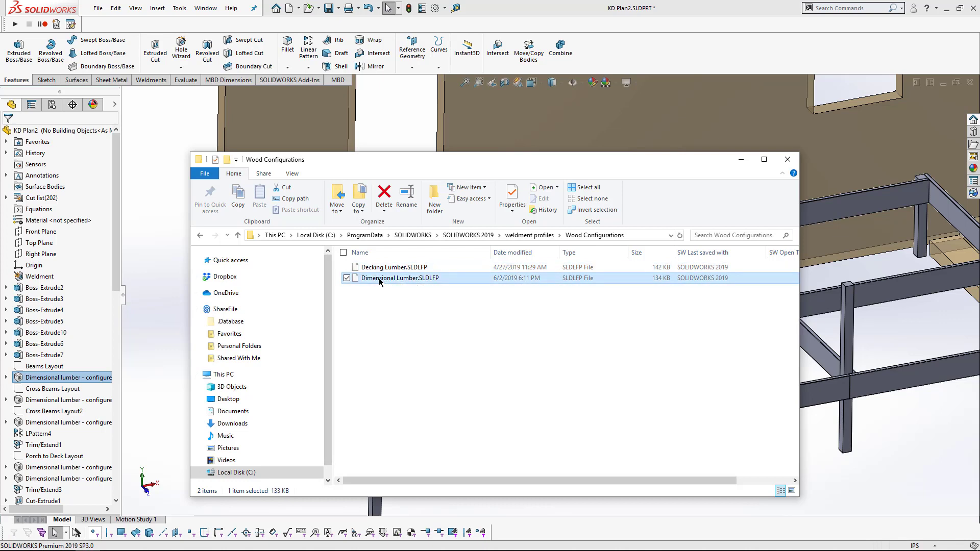
pyautogui.moveTo(379, 279); pyautogui.dragTo(521, 133)
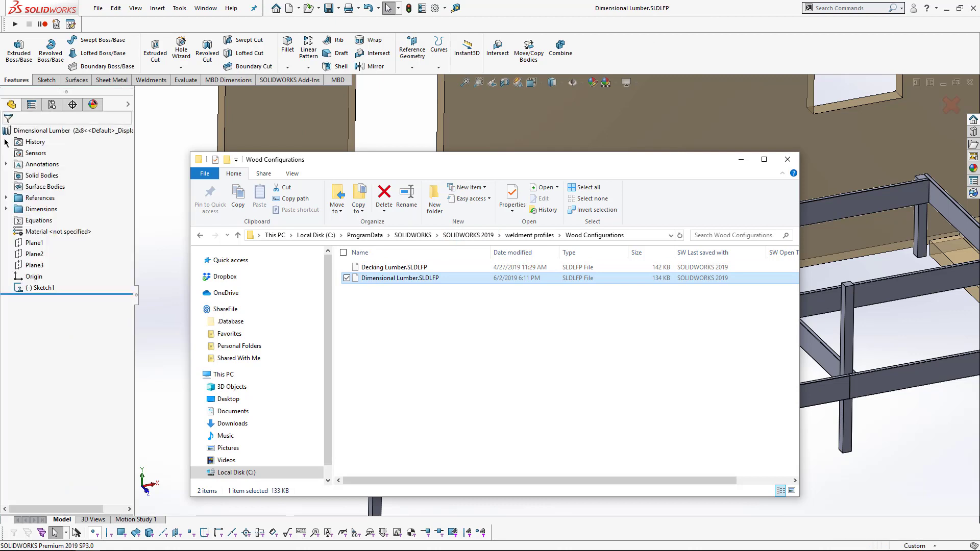
pyautogui.click(386, 133)
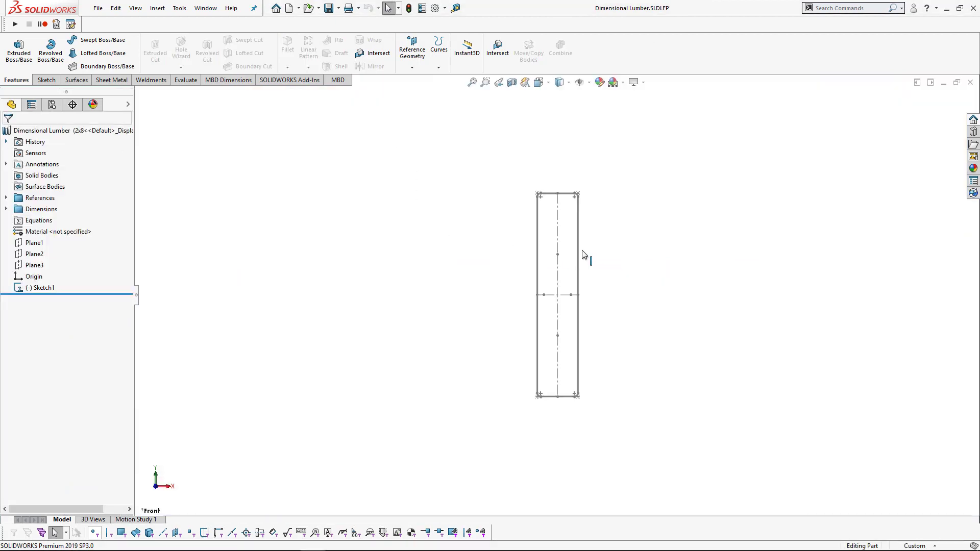
pyautogui.scroll(-2, 616, 286)
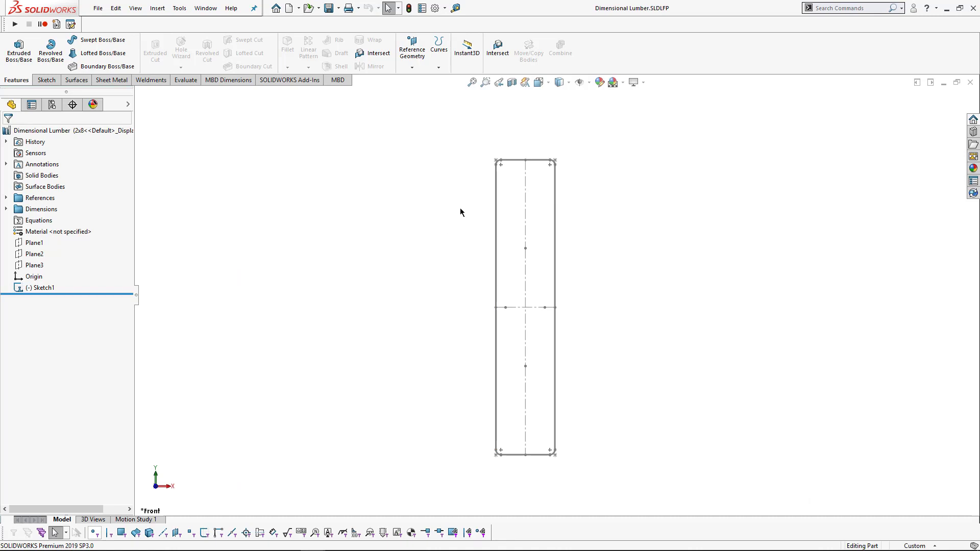
pyautogui.scroll(-5, 506, 164)
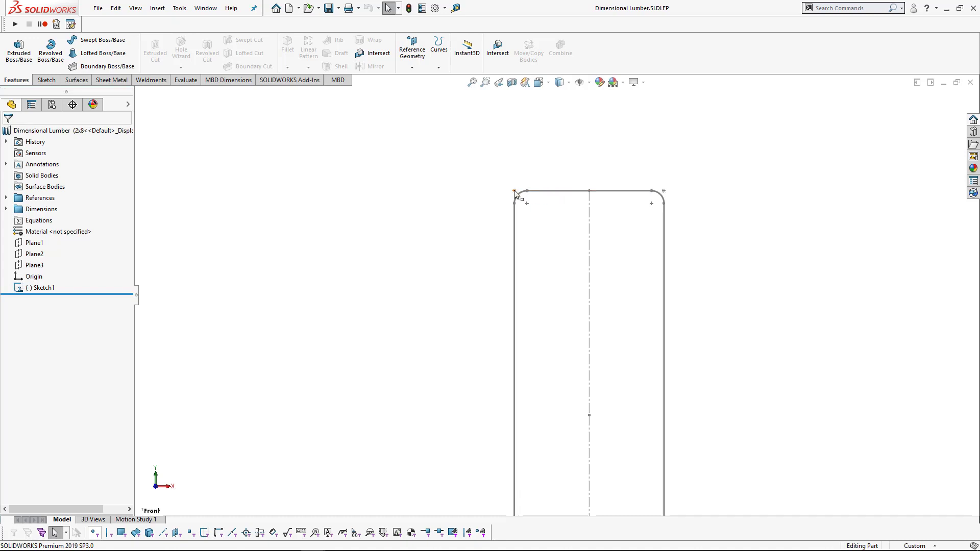
pyautogui.scroll(5, 531, 195)
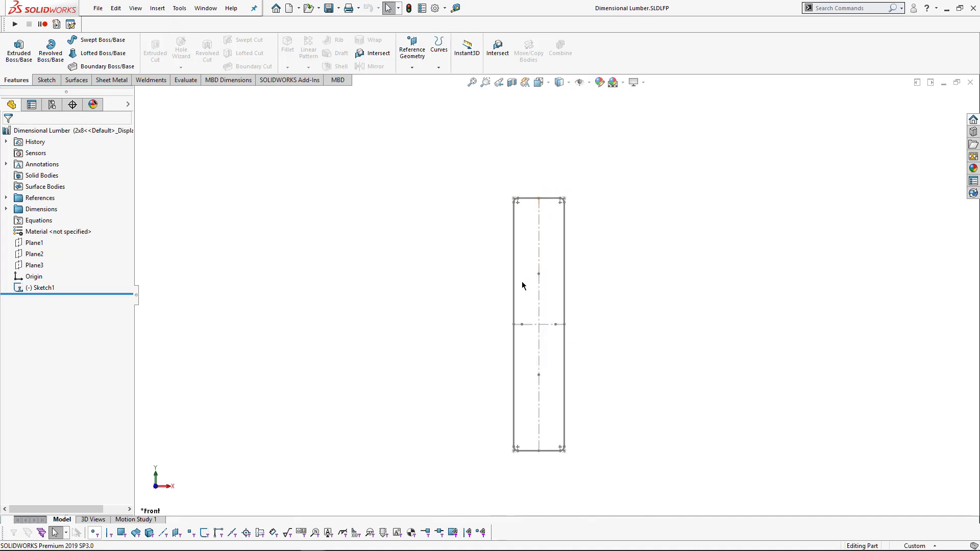
# - Activate the lumber profile's 2x12, 2x4 and 2x6 configurations one after another to compare sizes, and return to the feature tree
pyautogui.click(53, 104)
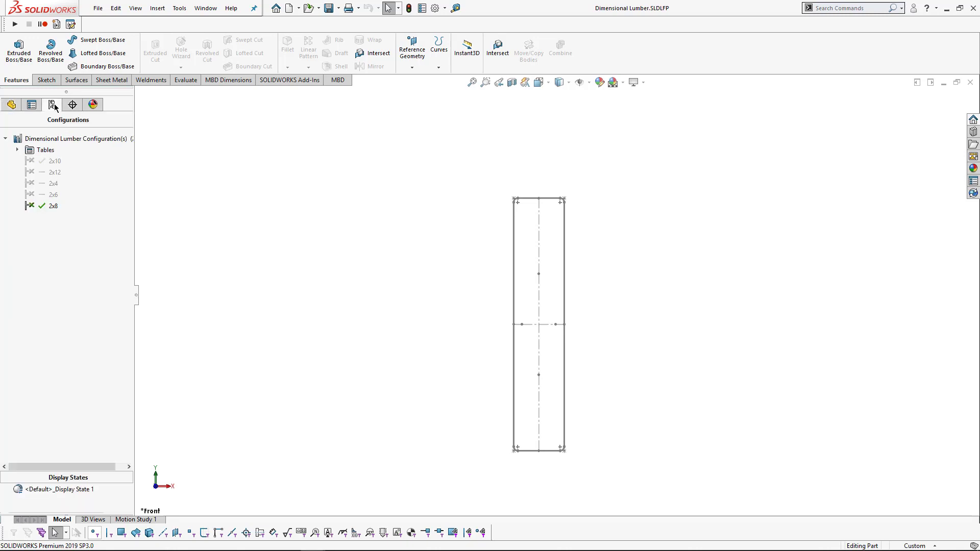
pyautogui.doubleClick(37, 173)
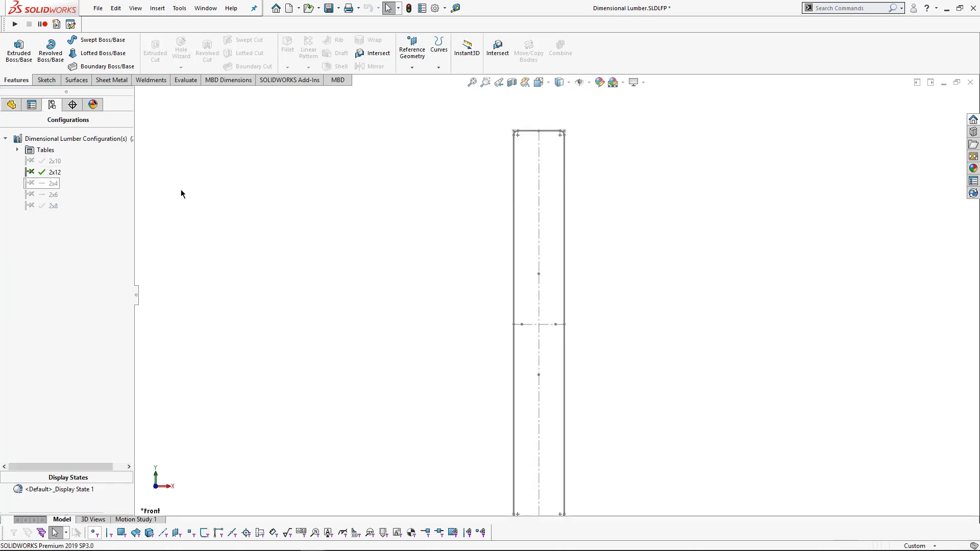
pyautogui.doubleClick(43, 184)
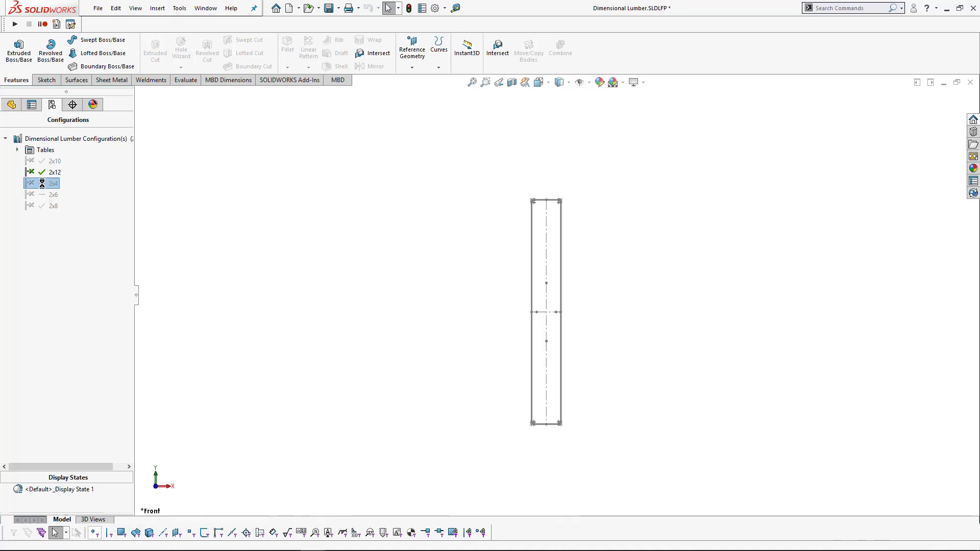
pyautogui.doubleClick(39, 197)
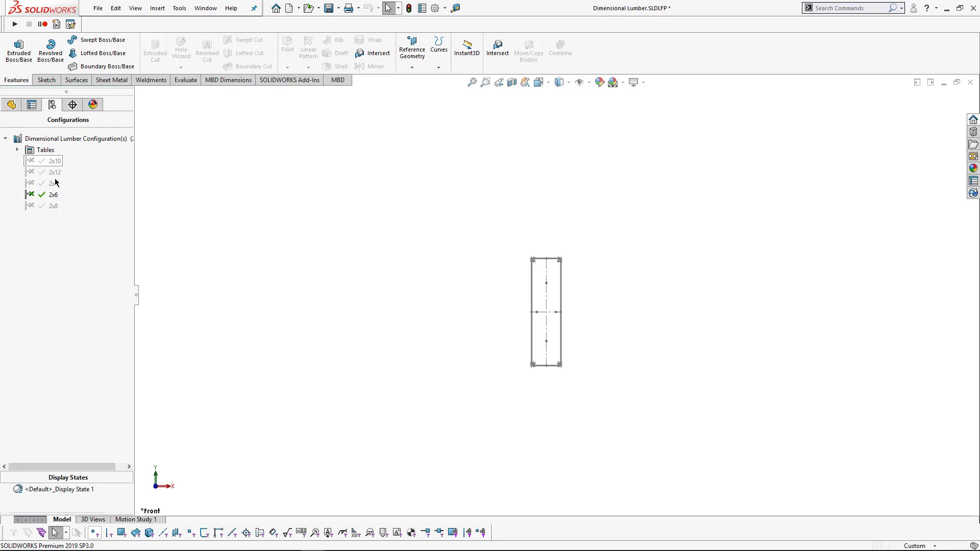
pyautogui.click(11, 105)
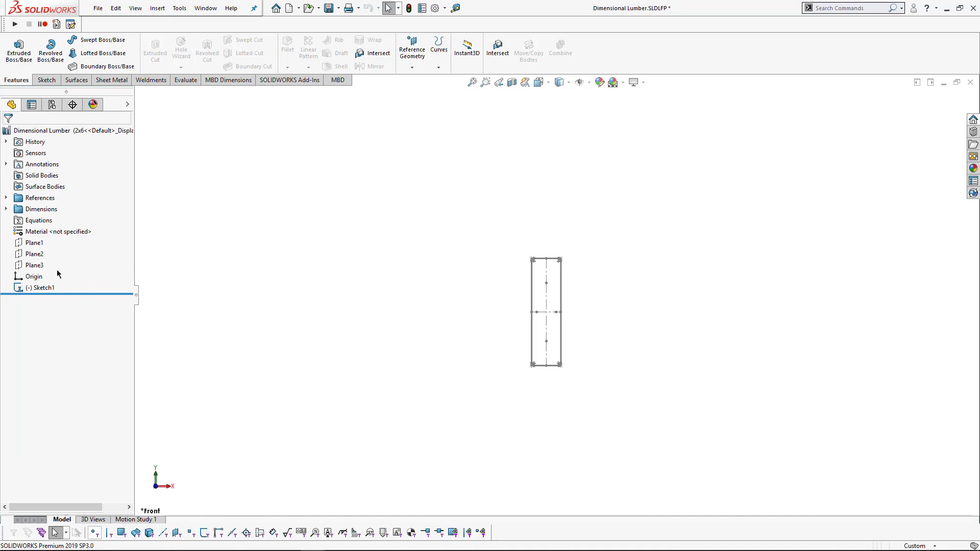
# - Close the Dimensional Lumber profile file and cancel the pending library feature placement in KD Plan2
pyautogui.click(970, 82)
pyautogui.click(473, 289)
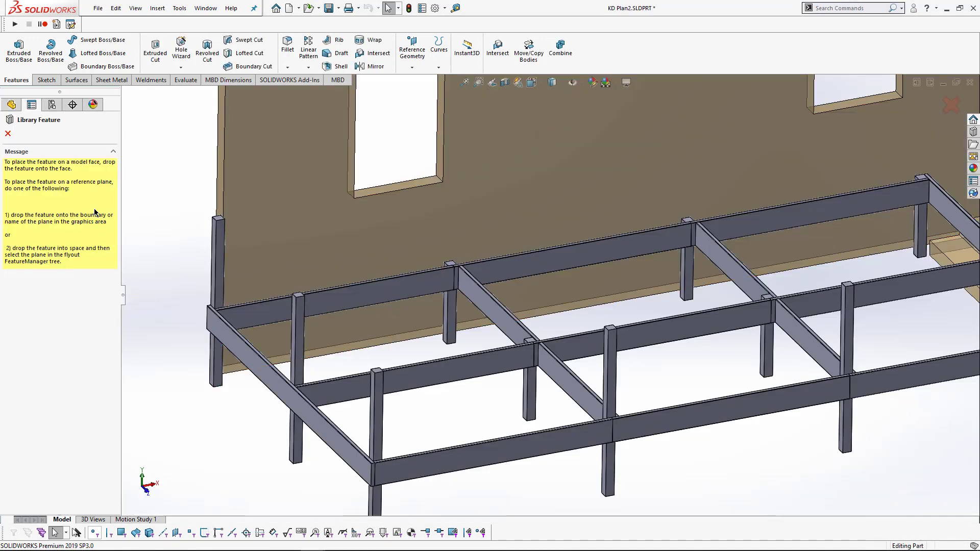
pyautogui.click(7, 133)
pyautogui.click(181, 261)
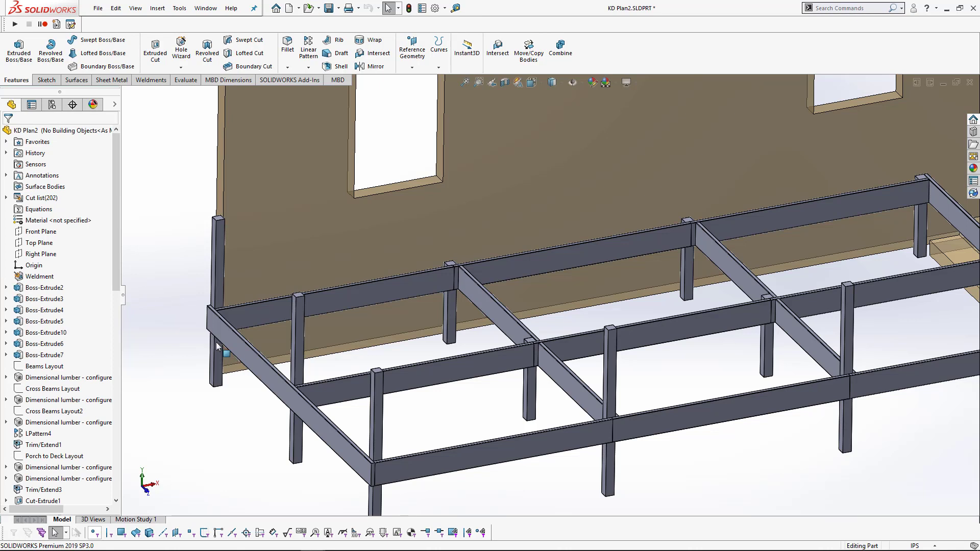
# - Bring up the configurations and display states, and check the length of the middle main beam's upper edge
pyautogui.click(52, 105)
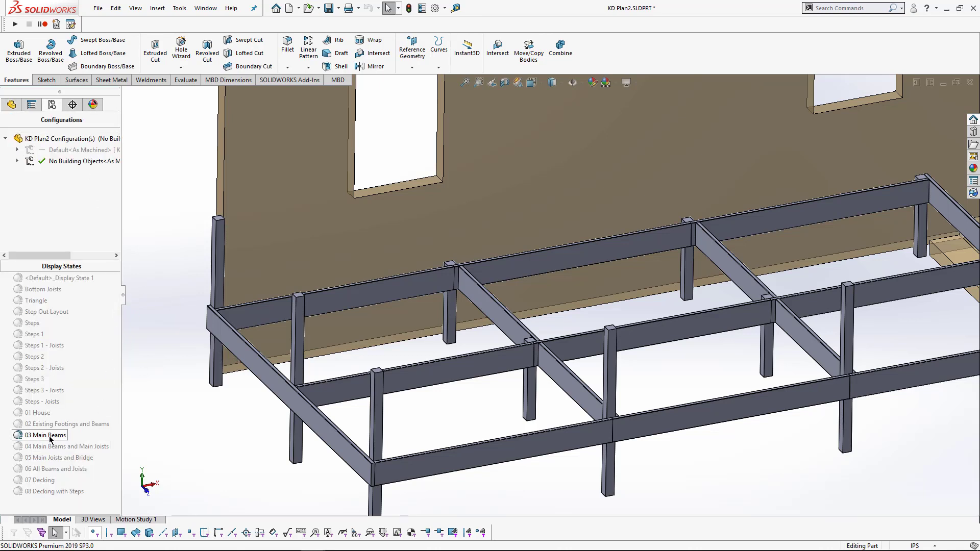
pyautogui.click(425, 362)
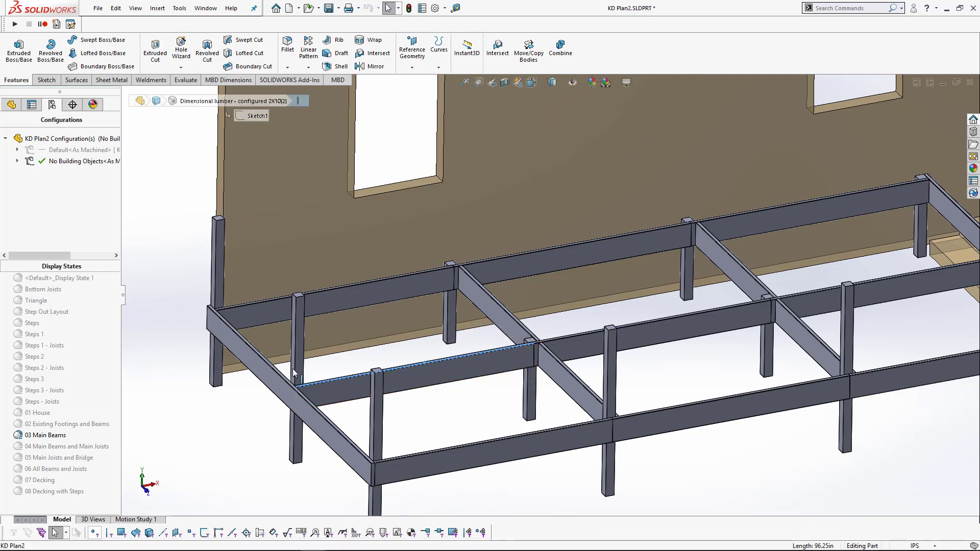
pyautogui.click(196, 382)
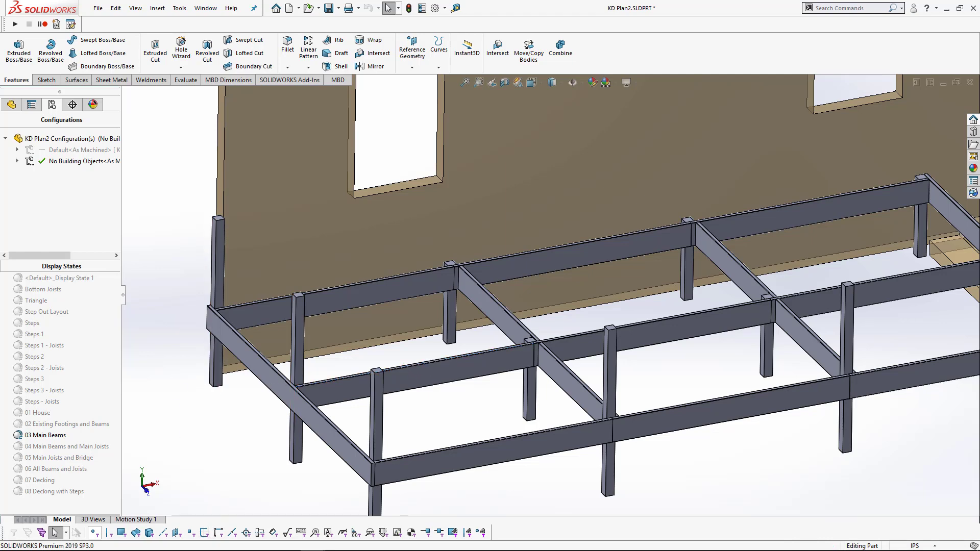
# - Switch to Chrome, open the Southern Pine span tables from the search results, and review the Joists & Rafters table list
pyautogui.click(113, 547)
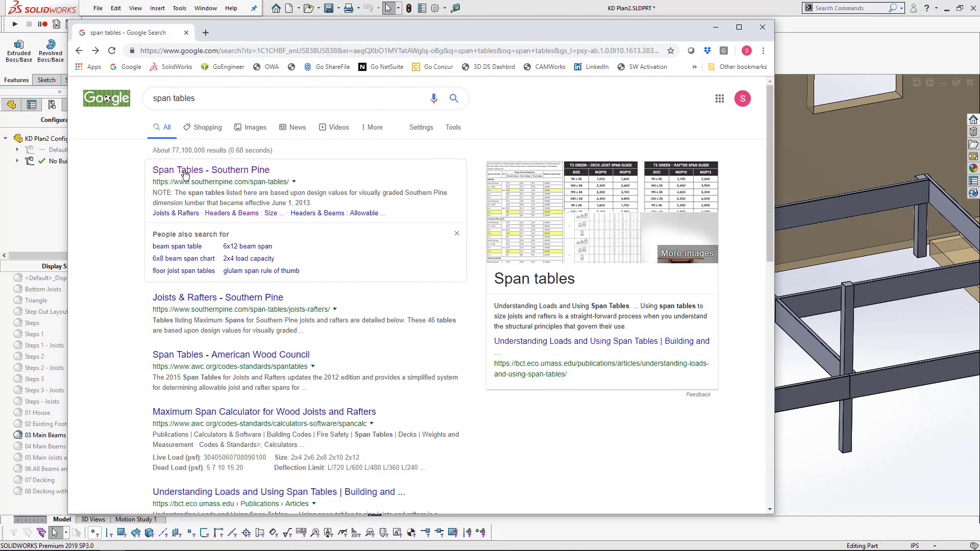
pyautogui.click(227, 171)
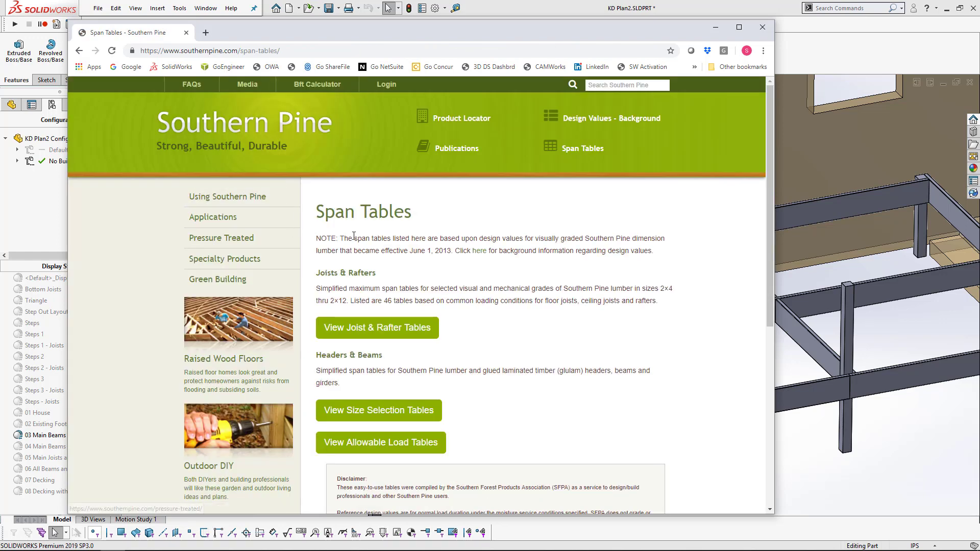
pyautogui.scroll(-2, 367, 245)
pyautogui.click(360, 227)
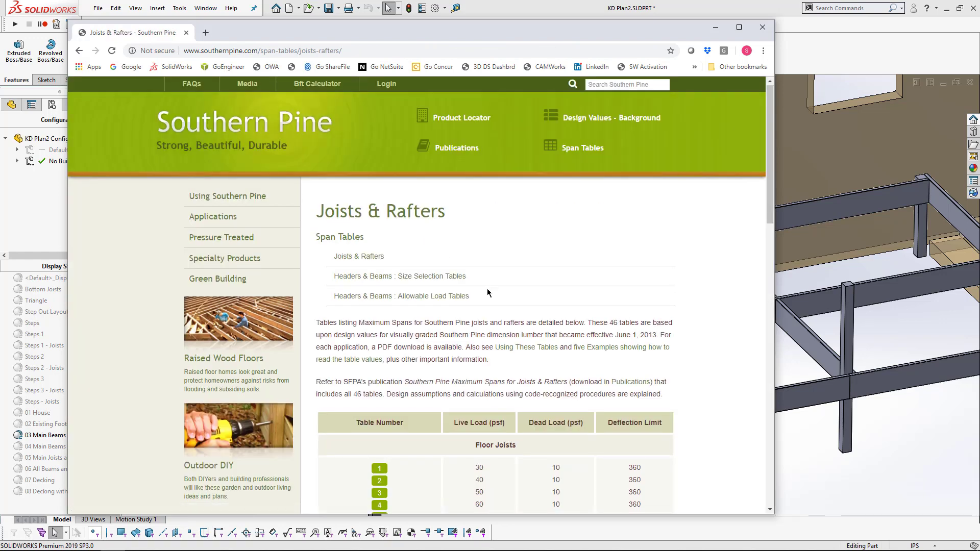
pyautogui.scroll(-4, 439, 250)
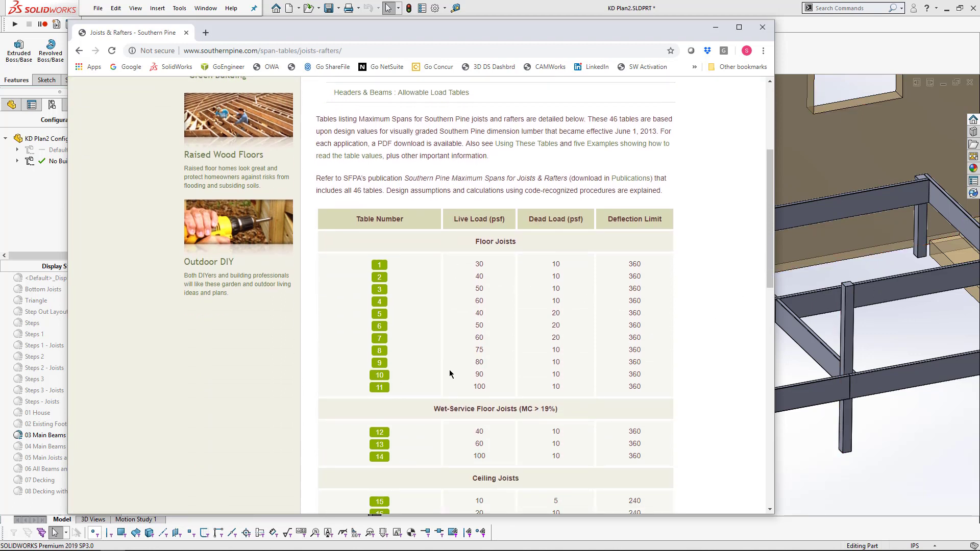
pyautogui.click(887, 290)
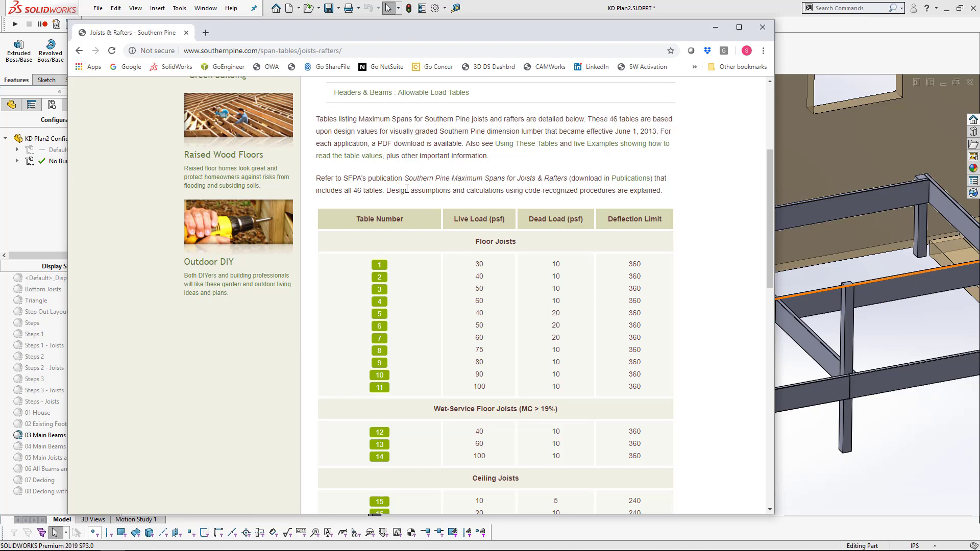
# - Open floor joist Table 1, look up the No.2 grade span for 2x10 at 16.0 inch spacing, and return to the table list
pyautogui.click(379, 266)
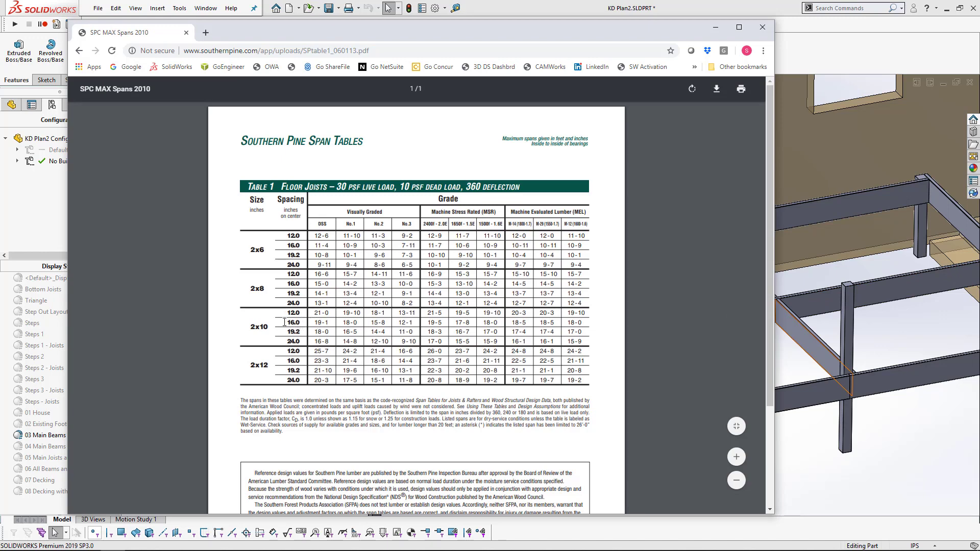
pyautogui.doubleClick(296, 322)
pyautogui.click(370, 323)
pyautogui.moveTo(380, 322); pyautogui.dragTo(386, 322)
pyautogui.hotkey('alt', 'Left')
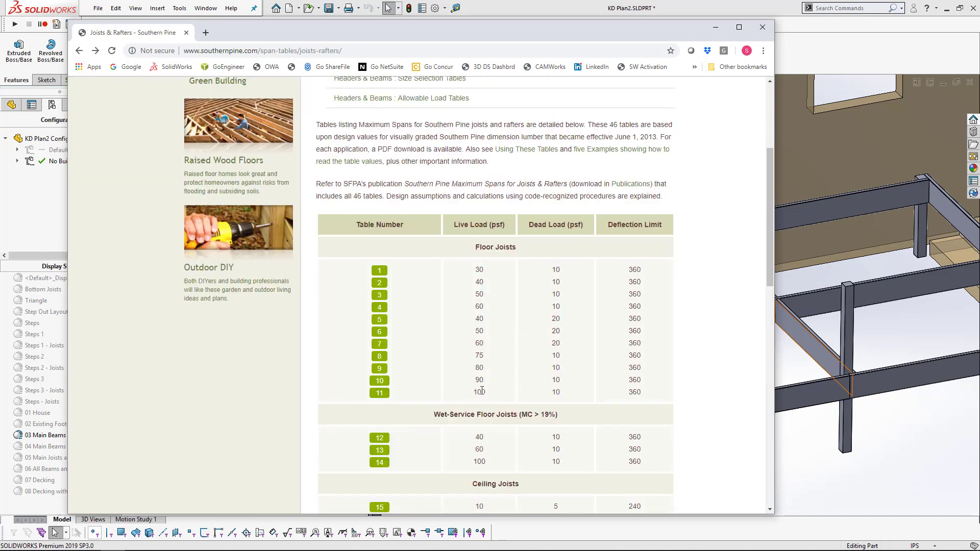
# - Open wet-service floor joist Table 14, look up the No.2 grade span for 2x10 at 16.0 inch spacing, and close the browser
pyautogui.scroll(-1, 482, 391)
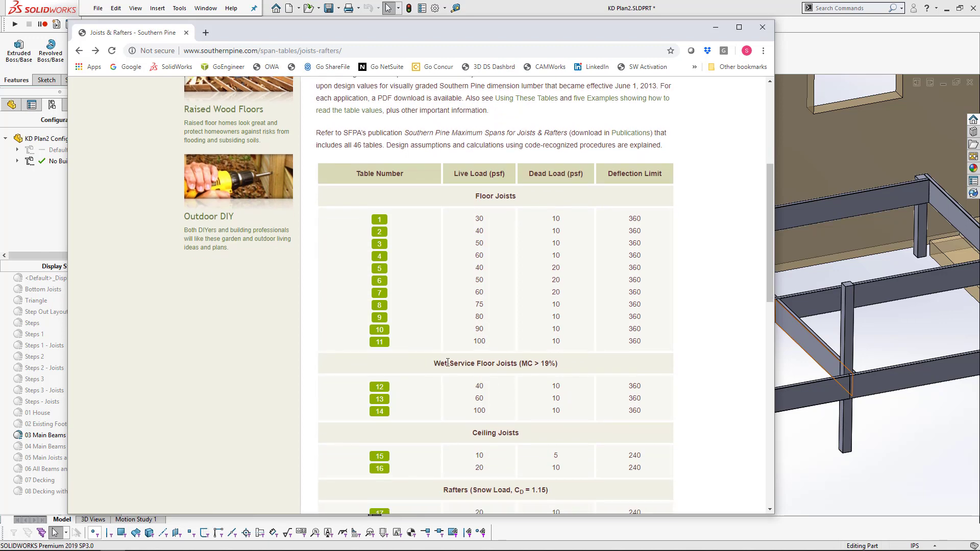
pyautogui.click(380, 411)
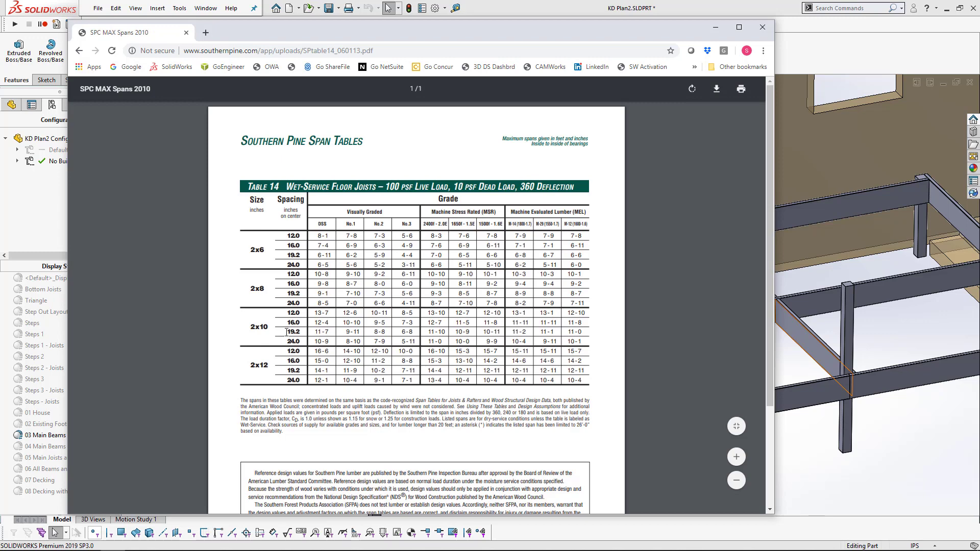
pyautogui.doubleClick(293, 323)
pyautogui.moveTo(371, 323); pyautogui.dragTo(385, 324)
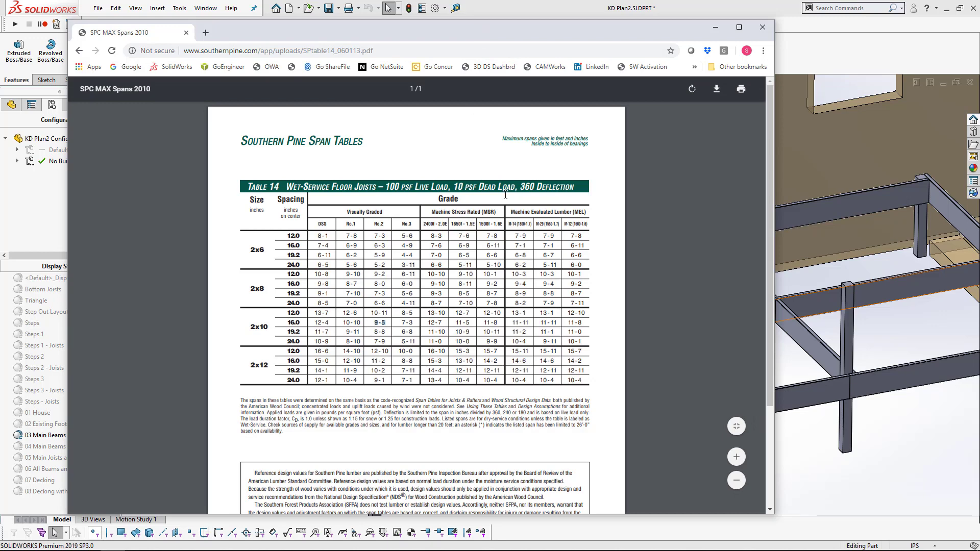
pyautogui.click(762, 27)
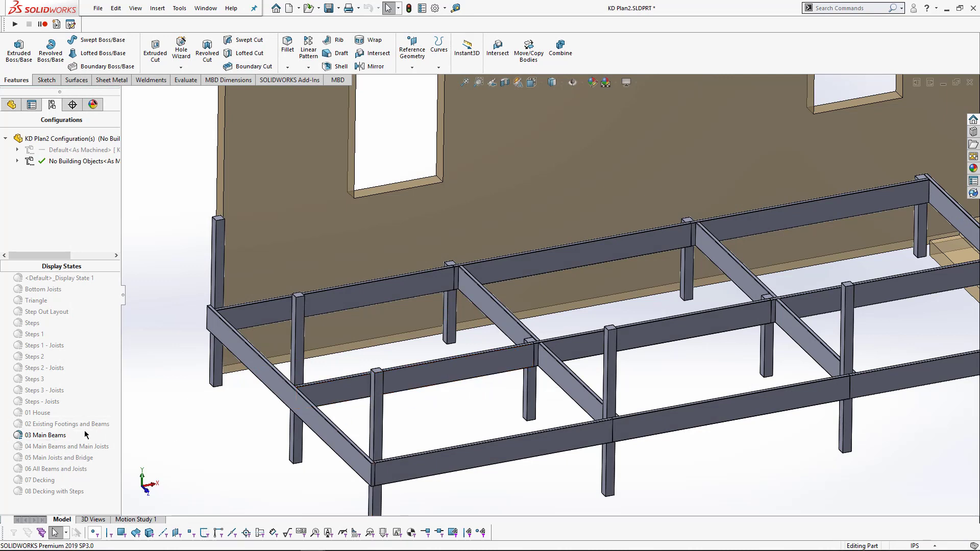
# - Activate the 04 Main Beams and Main Joists display state and highlight the joists' 2X8 dimensional lumber feature in the feature tree
pyautogui.click(55, 435)
pyautogui.click(41, 449)
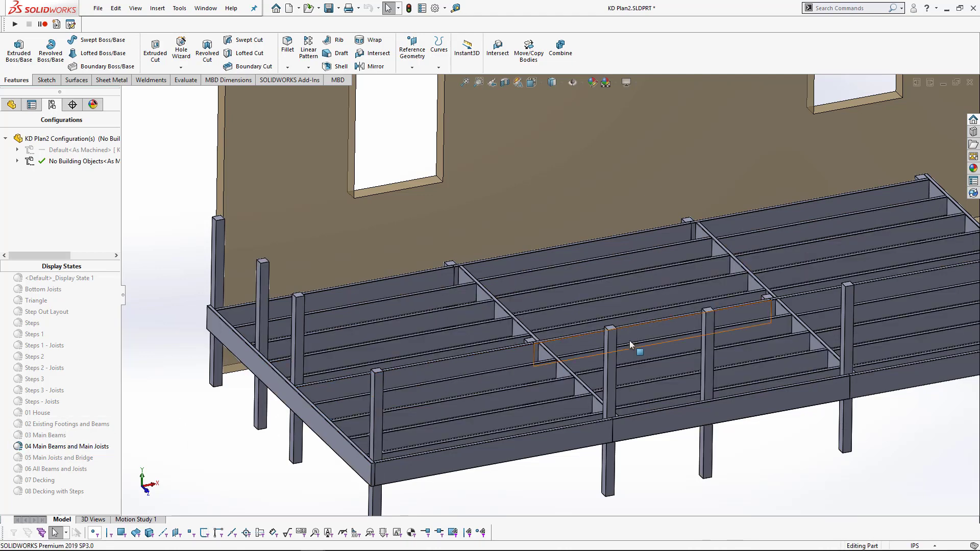
pyautogui.scroll(2, 615, 346)
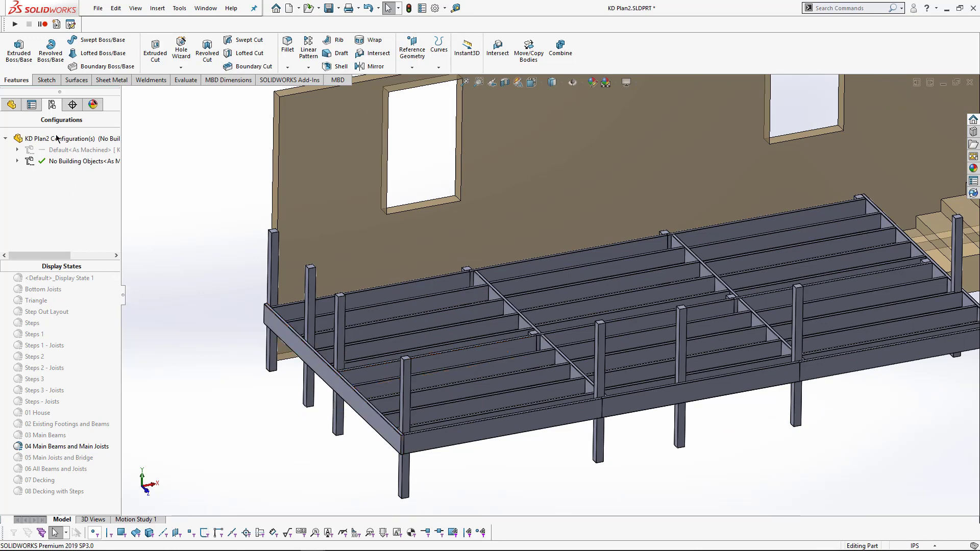
pyautogui.click(11, 104)
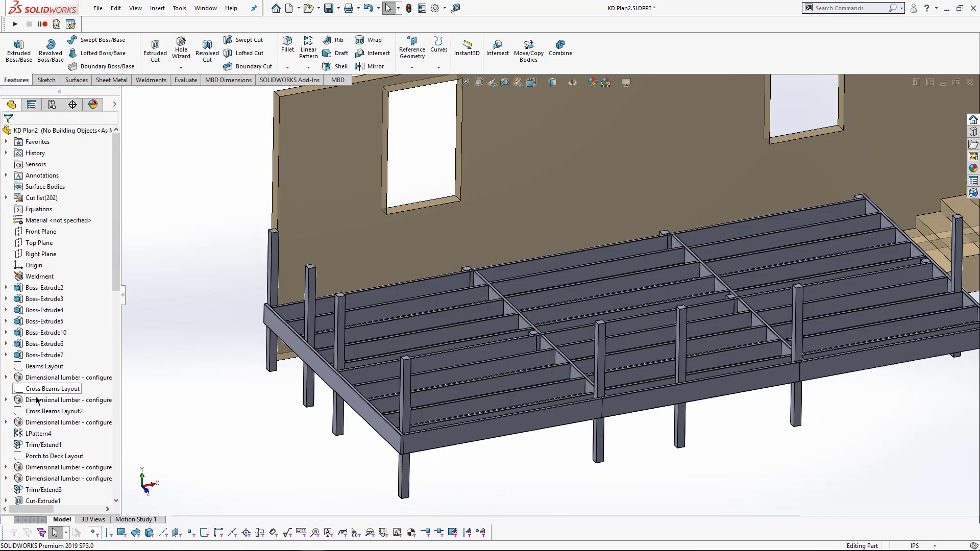
pyautogui.click(51, 422)
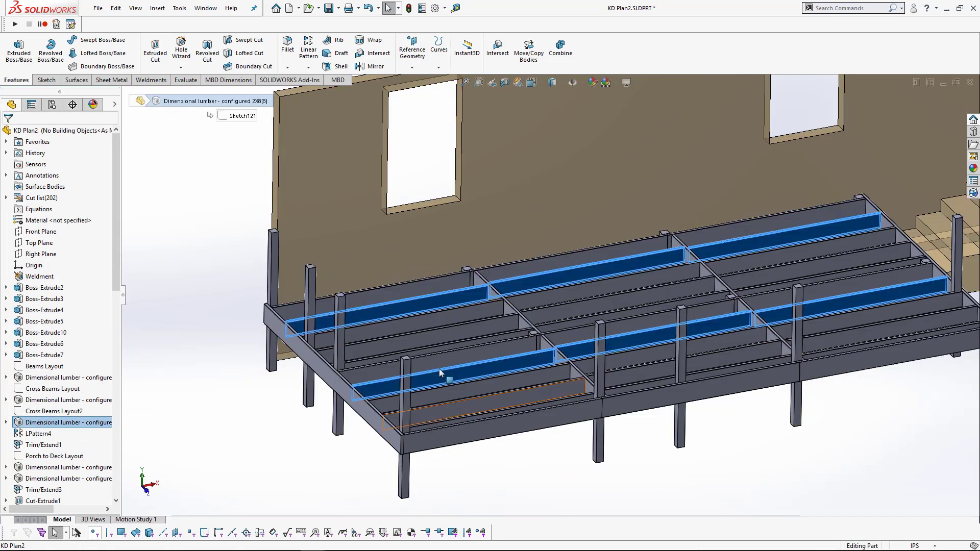
# - Highlight the LPattern4 joist pattern and the first 2X8 dimensional lumber feature below Porch to Deck Layout in the feature tree
pyautogui.click(40, 434)
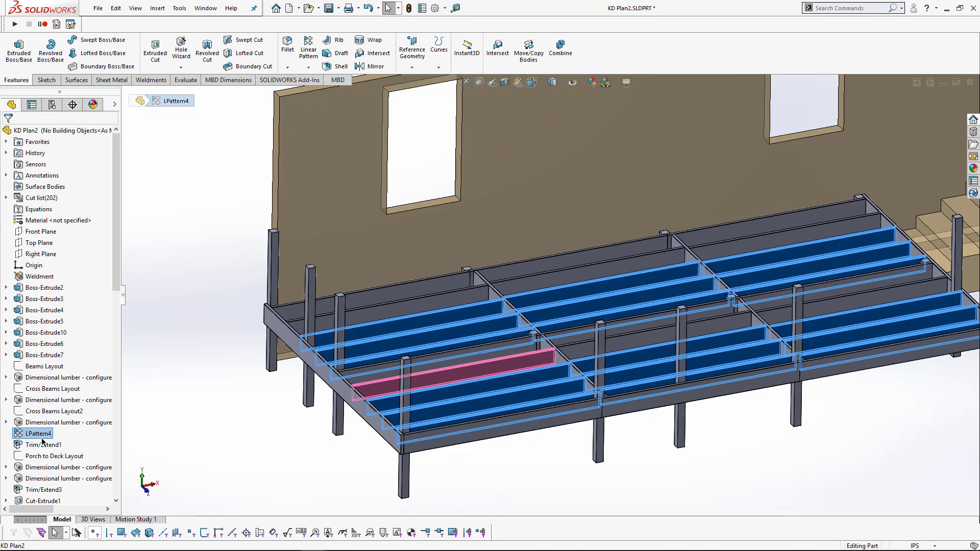
pyautogui.scroll(-2, 42, 388)
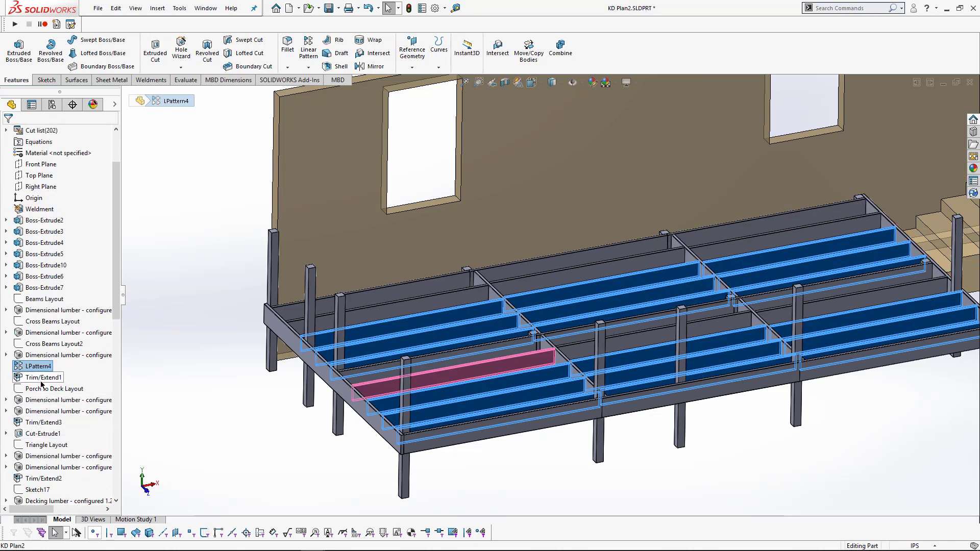
pyautogui.click(66, 400)
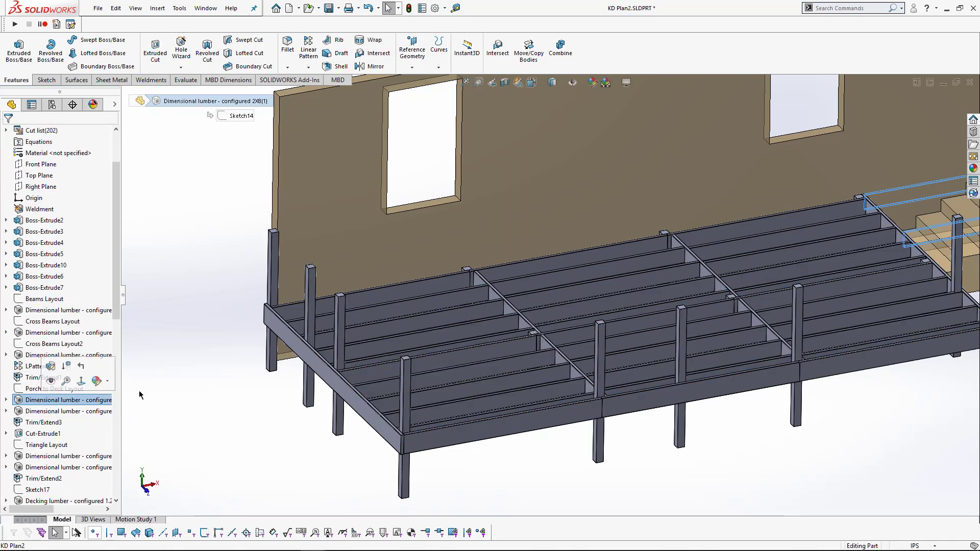
# - Activate the 05 Main Joists and Bridge display state, and examine the bridge framing on its own in the Step Out Layout display state
pyautogui.click(52, 104)
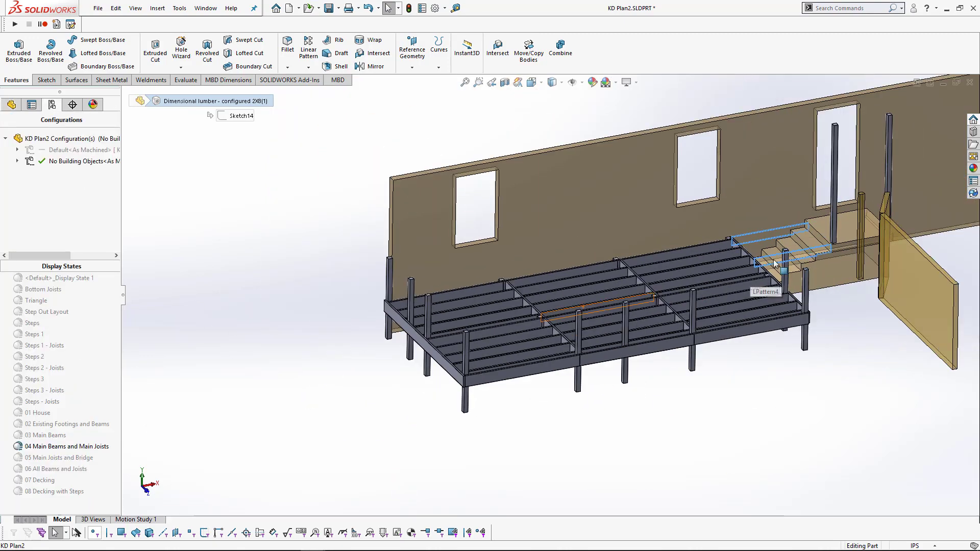
pyautogui.doubleClick(31, 461)
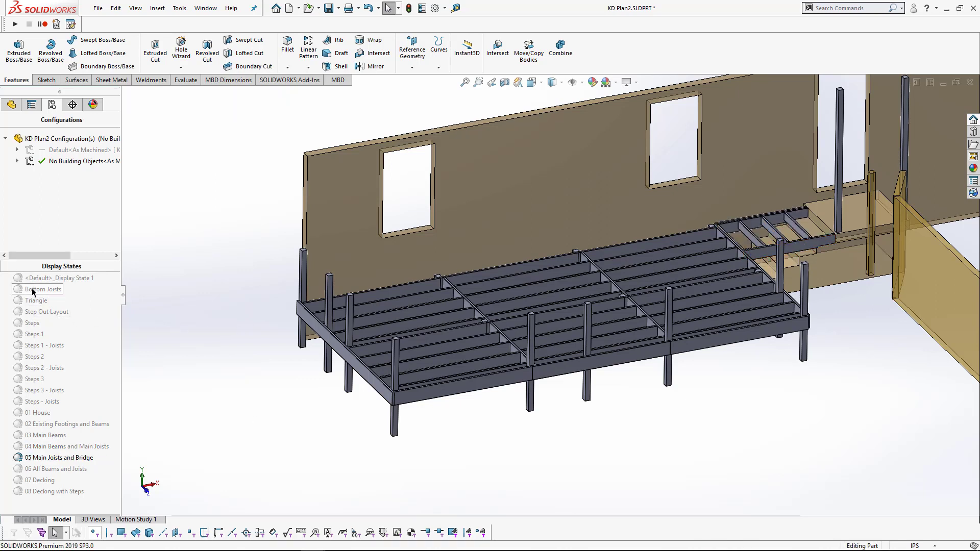
pyautogui.doubleClick(28, 312)
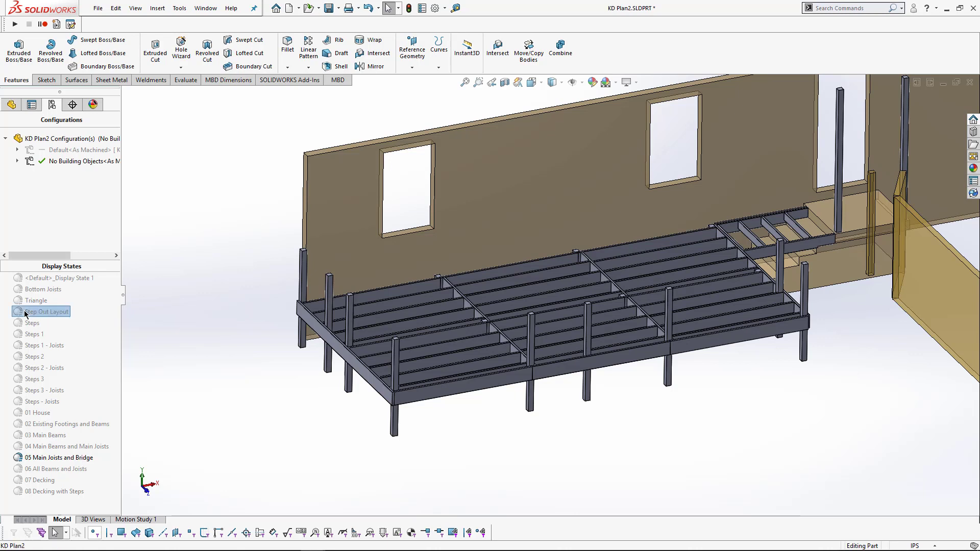
pyautogui.scroll(-5, 815, 229)
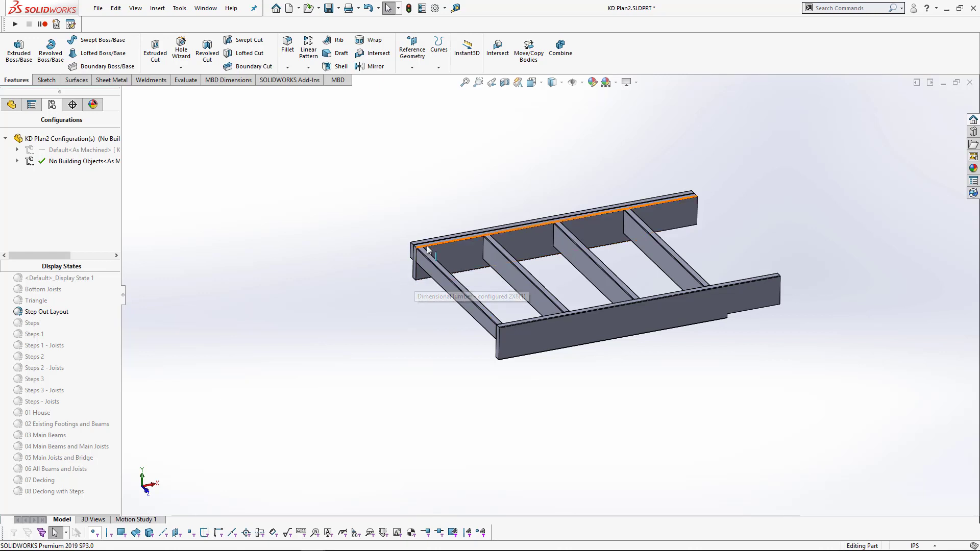
pyautogui.scroll(-5, 416, 278)
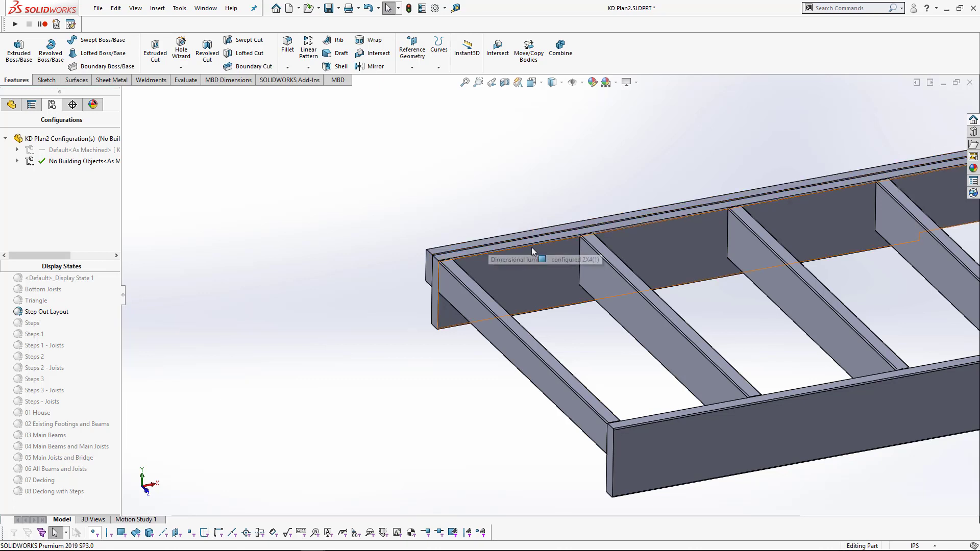
pyautogui.scroll(5, 532, 247)
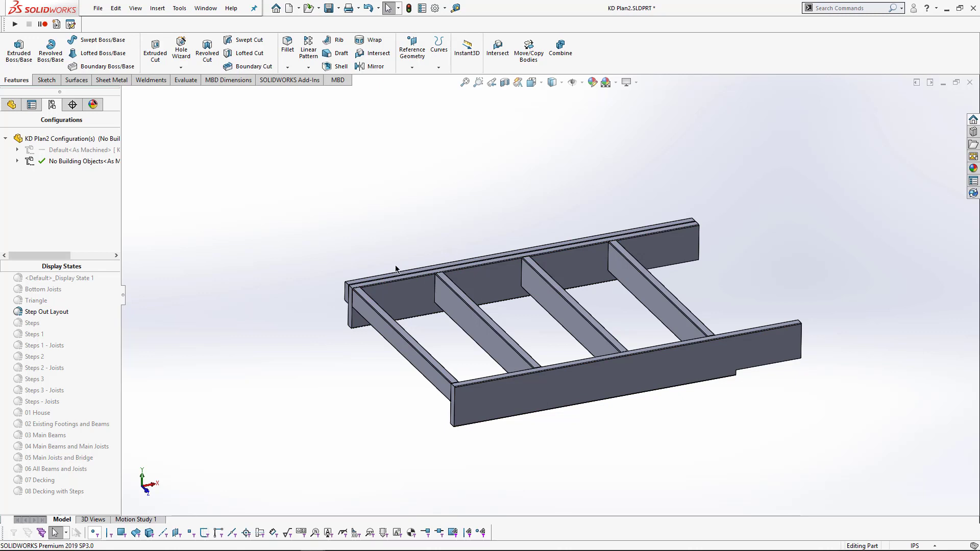
# - Activate the Triangle display state and examine the triangular frame's 2X10 members and joists from several angles
pyautogui.doubleClick(30, 301)
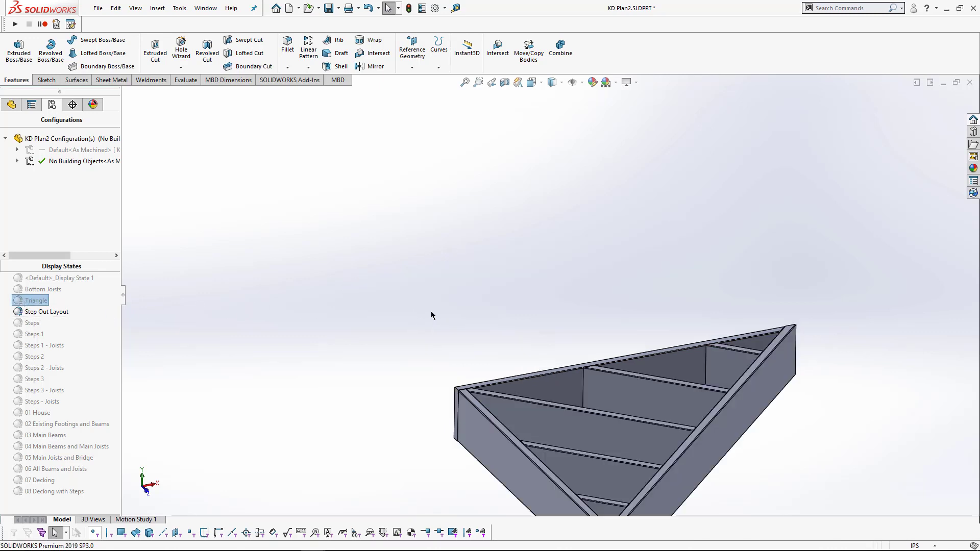
pyautogui.scroll(3, 610, 394)
pyautogui.scroll(-3, 595, 400)
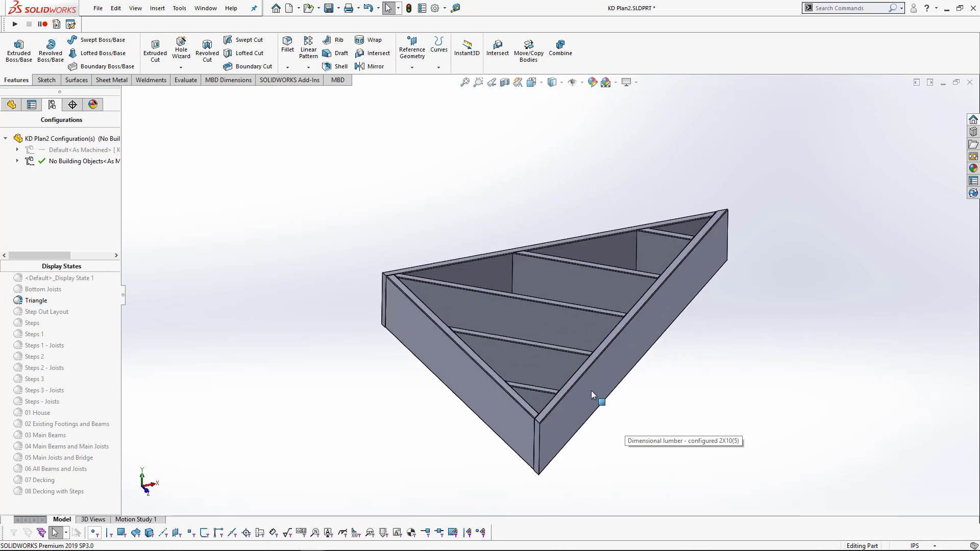
pyautogui.moveTo(596, 400); pyautogui.dragTo(577, 334, button='middle')
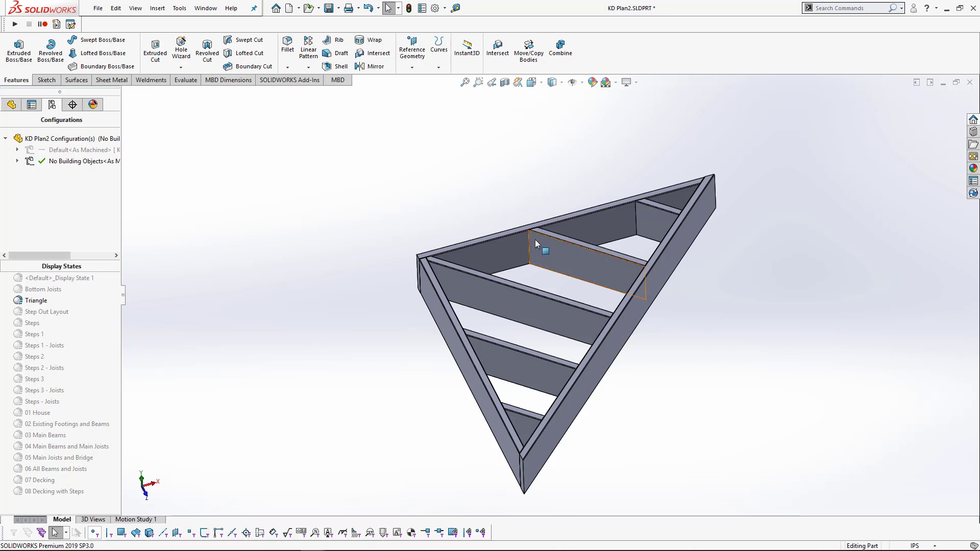
pyautogui.moveTo(490, 320); pyautogui.dragTo(471, 289, button='middle')
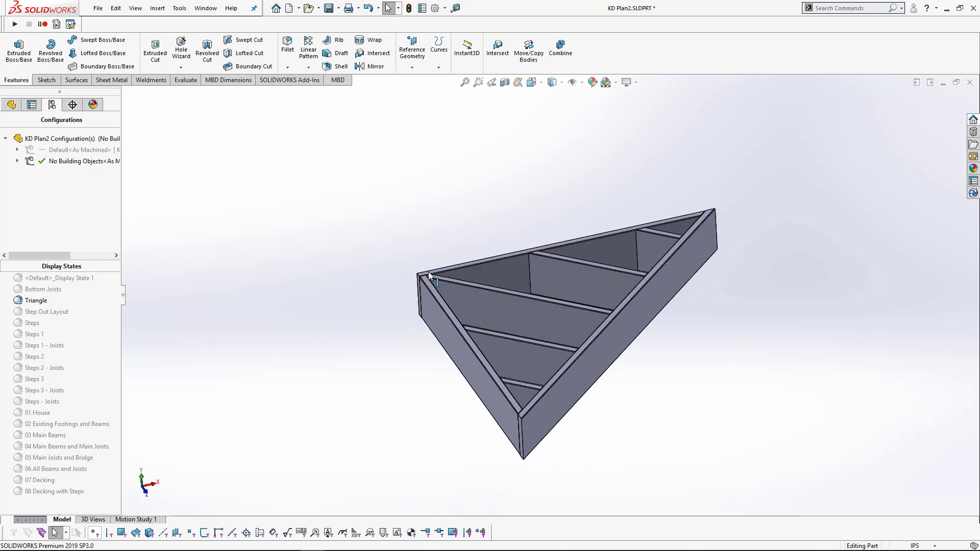
# - Reactivate the 05 Main Joists and Bridge display state and examine how the bridge framing meets the main deck and the existing porch
pyautogui.doubleClick(32, 456)
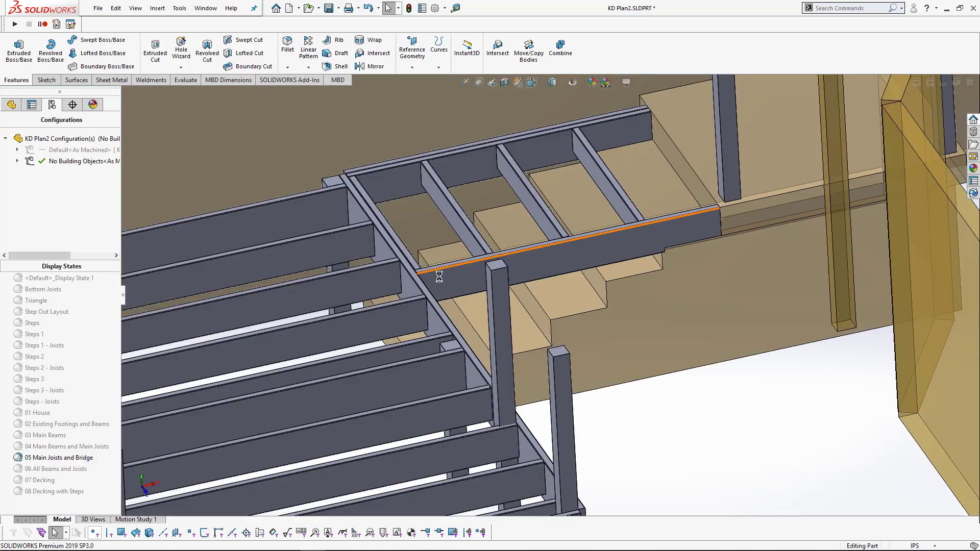
pyautogui.scroll(5, 439, 277)
pyautogui.moveTo(486, 283); pyautogui.dragTo(487, 209, button='middle')
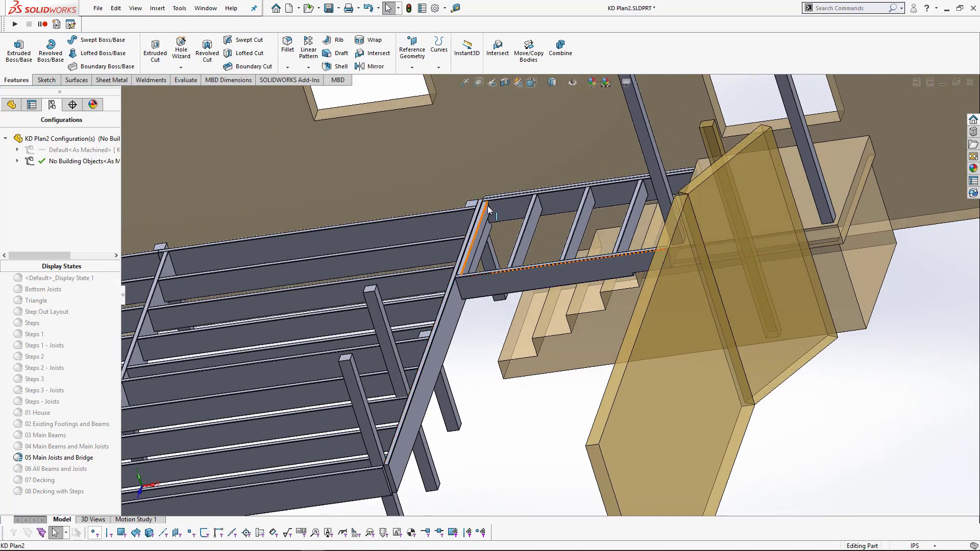
pyautogui.scroll(-3, 488, 210)
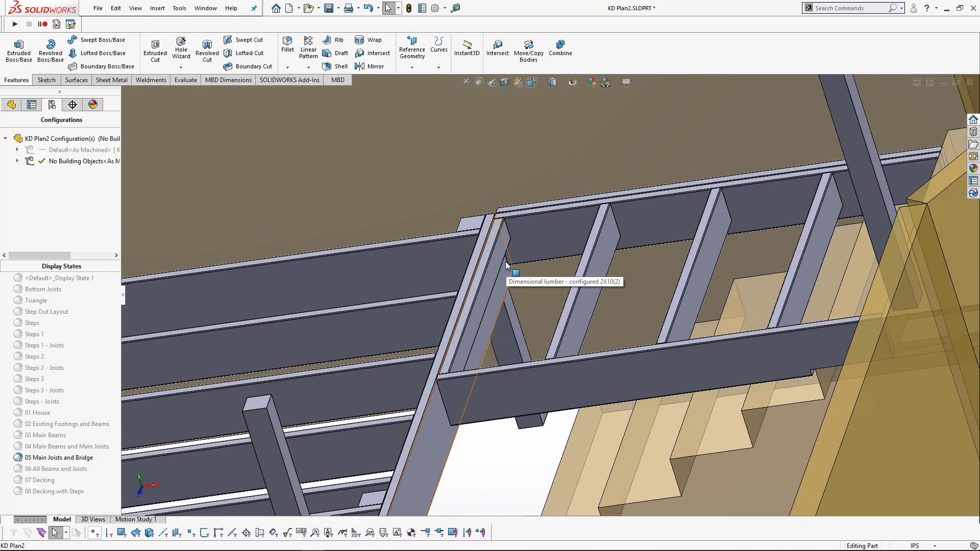
pyautogui.scroll(2, 482, 292)
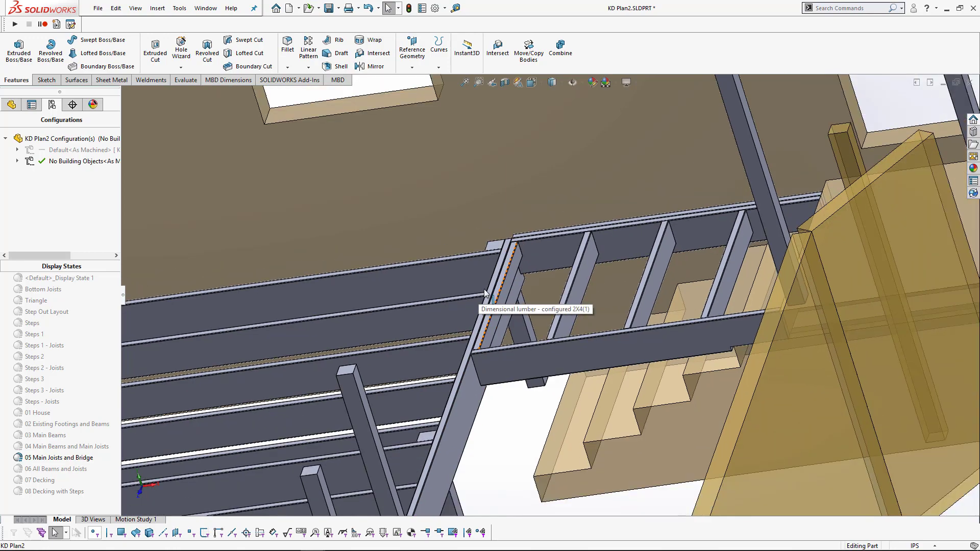
pyautogui.scroll(3, 485, 294)
pyautogui.moveTo(490, 286); pyautogui.dragTo(572, 237, button='middle')
pyautogui.scroll(2, 573, 237)
pyautogui.scroll(-3, 690, 250)
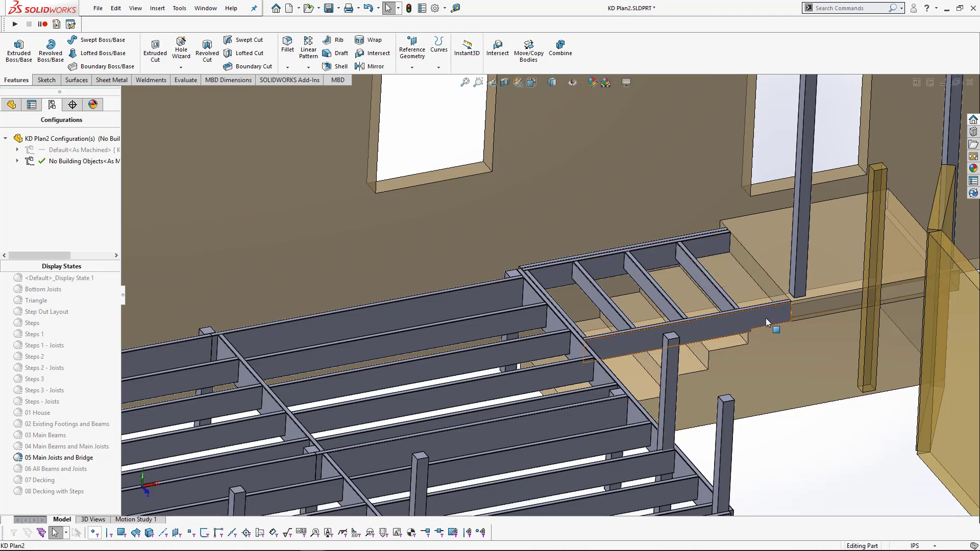
pyautogui.scroll(-1, 730, 269)
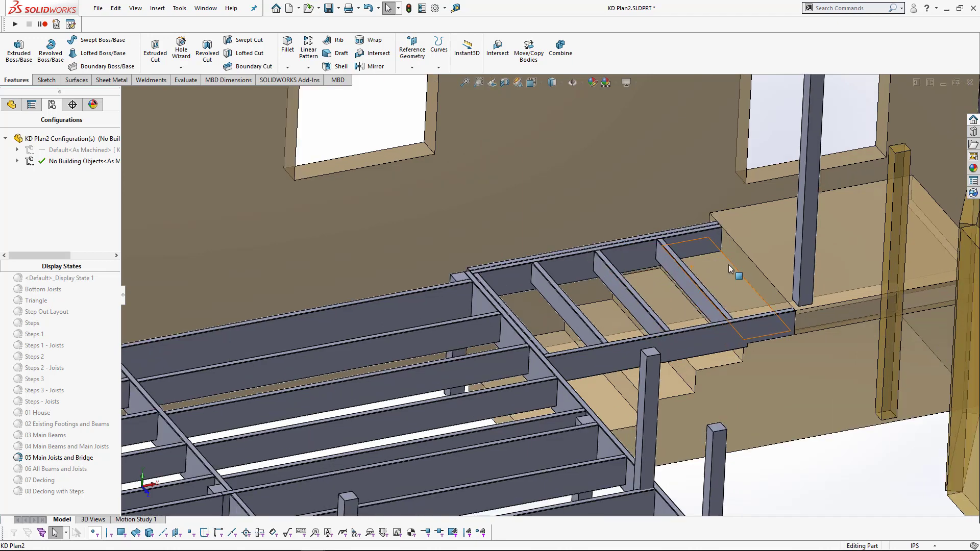
pyautogui.scroll(1, 717, 273)
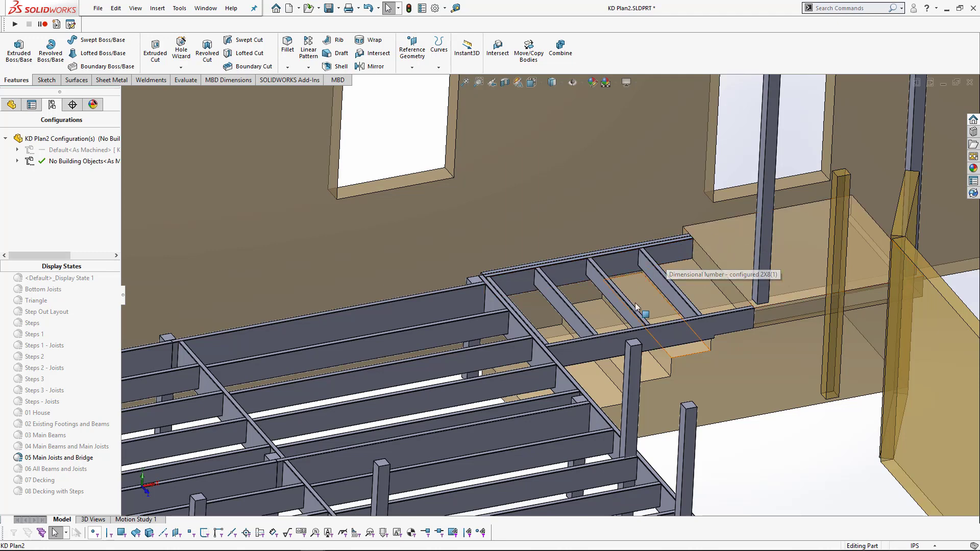
# - Activate the 06 All Beams and Joists display state and examine the triangle framing between the main deck and the bridge
pyautogui.doubleClick(60, 470)
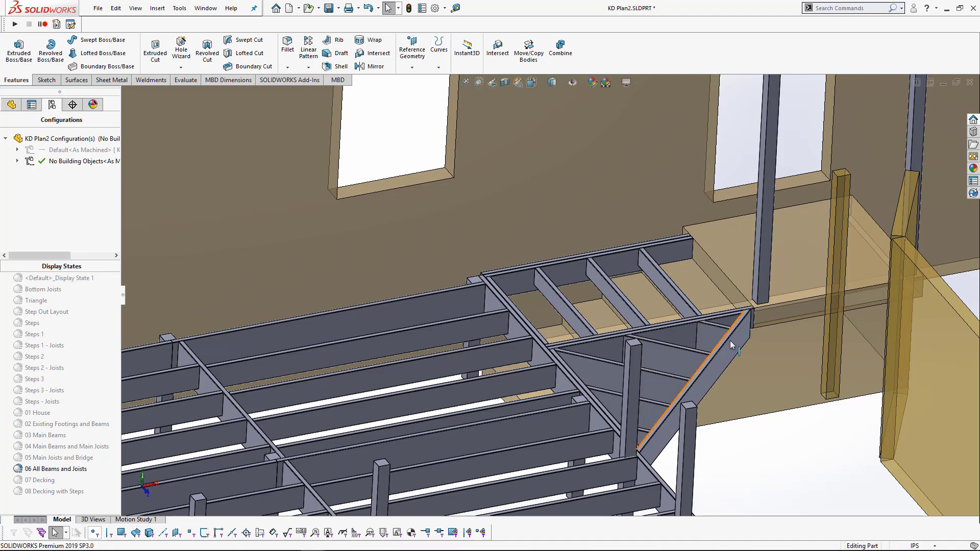
pyautogui.scroll(4, 590, 360)
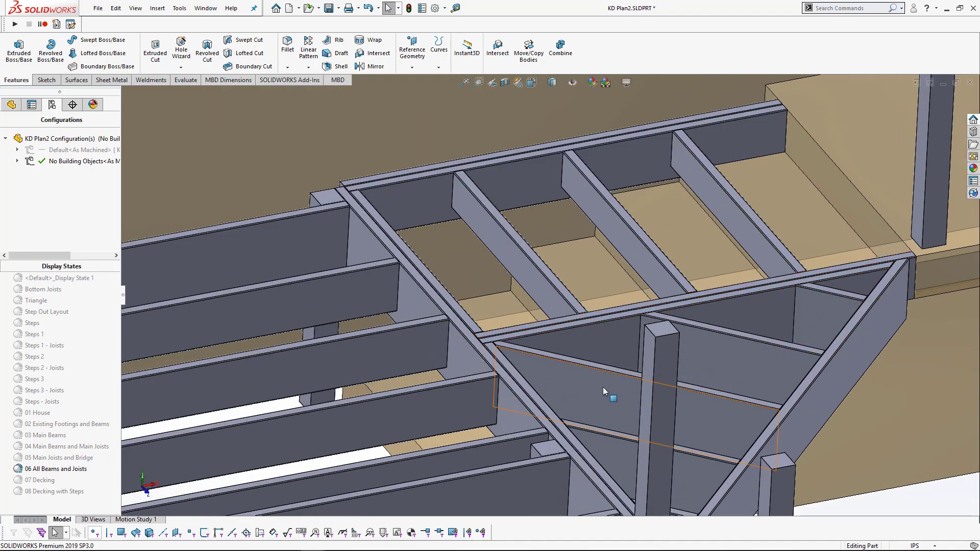
pyautogui.moveTo(602, 387); pyautogui.dragTo(516, 384, button='middle')
pyautogui.scroll(-3, 546, 406)
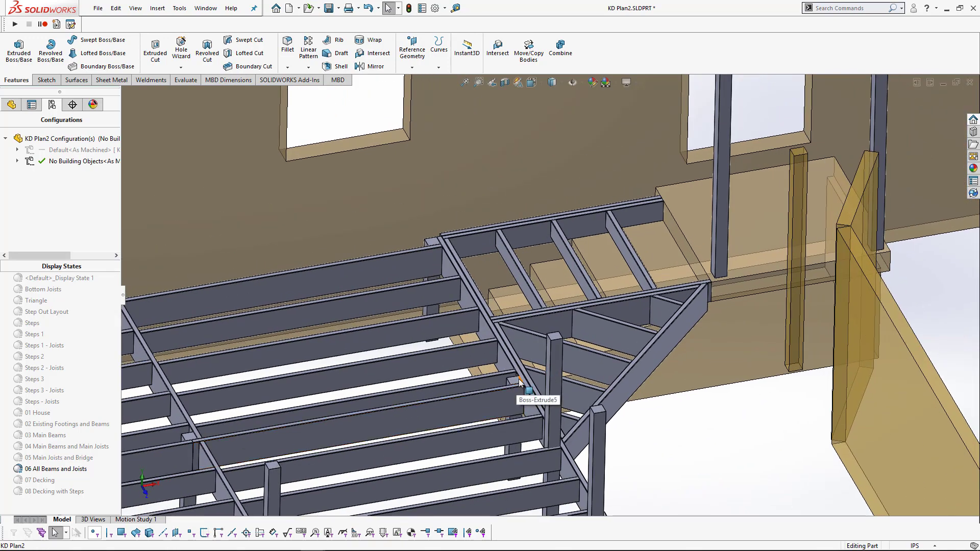
pyautogui.scroll(-3, 525, 384)
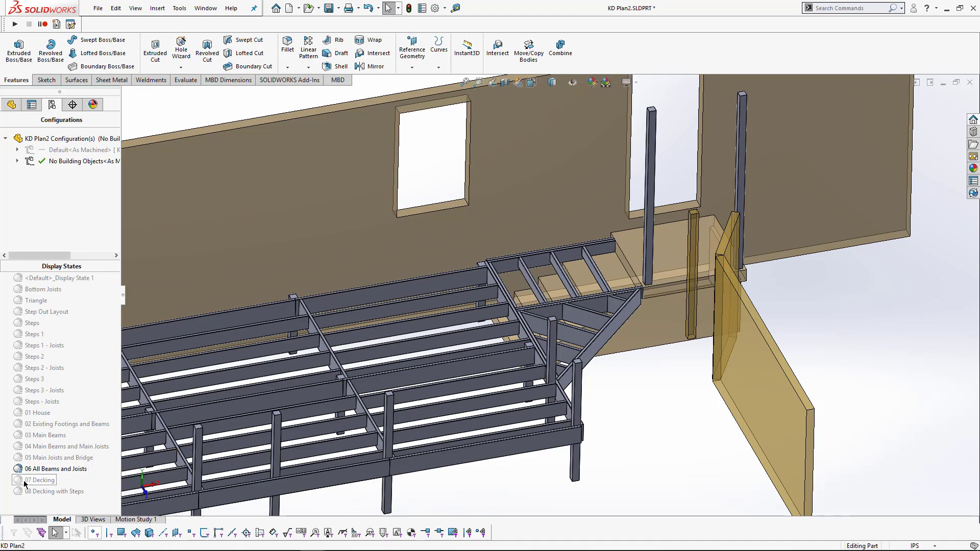
# - Activate the 07 Decking display state and examine the board directions across the main deck, bridge and triangle, plus the railings
pyautogui.doubleClick(45, 481)
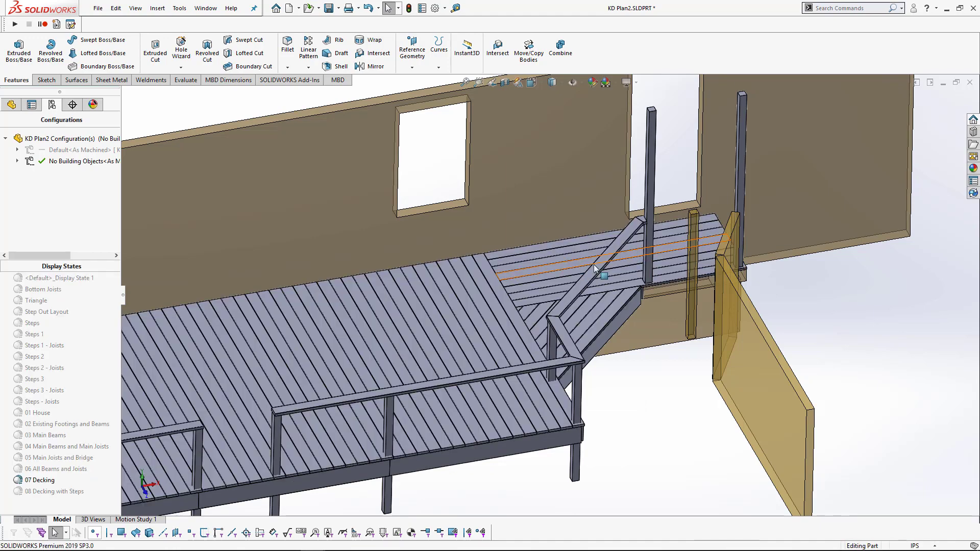
pyautogui.moveTo(531, 268); pyautogui.dragTo(478, 248, button='middle')
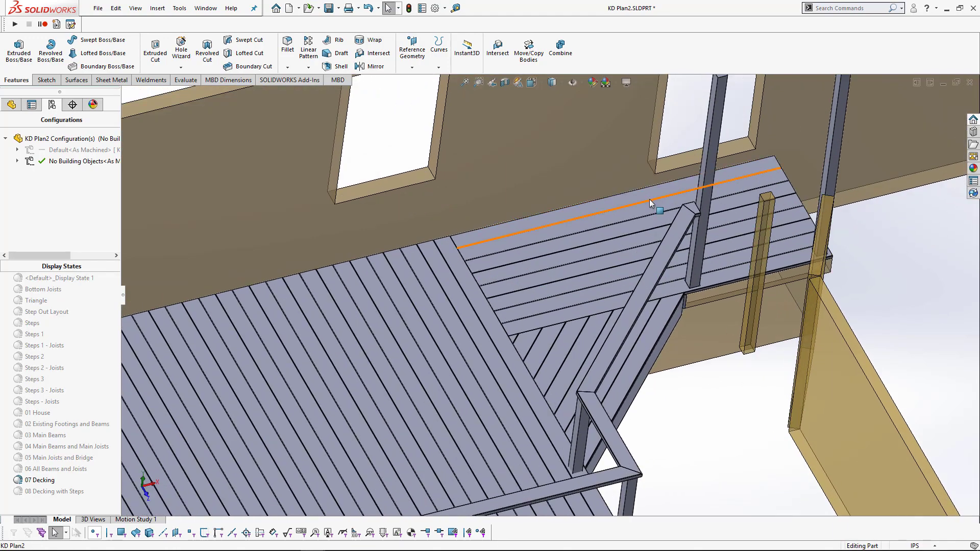
pyautogui.scroll(-3, 697, 178)
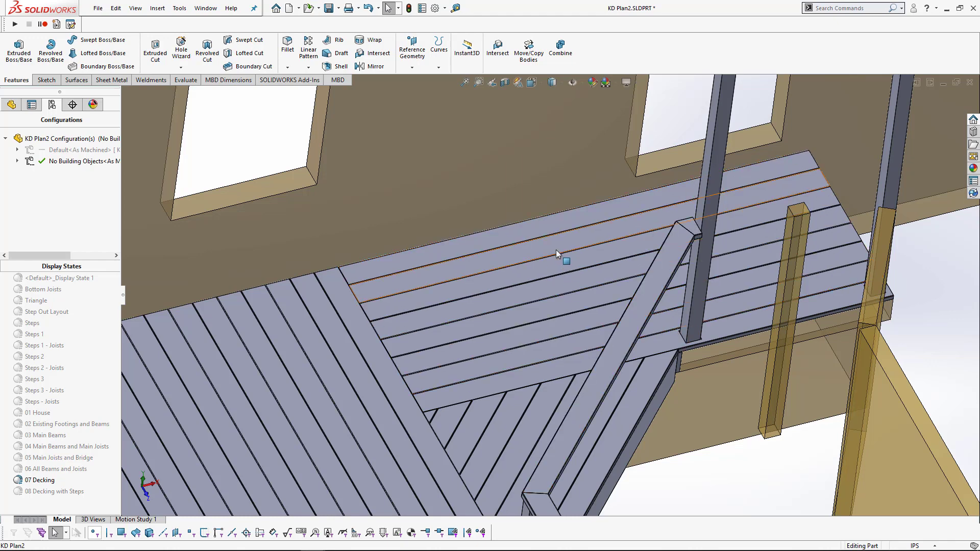
pyautogui.moveTo(547, 355); pyautogui.dragTo(519, 293, button='middle')
pyautogui.scroll(2, 519, 294)
pyautogui.scroll(4, 482, 350)
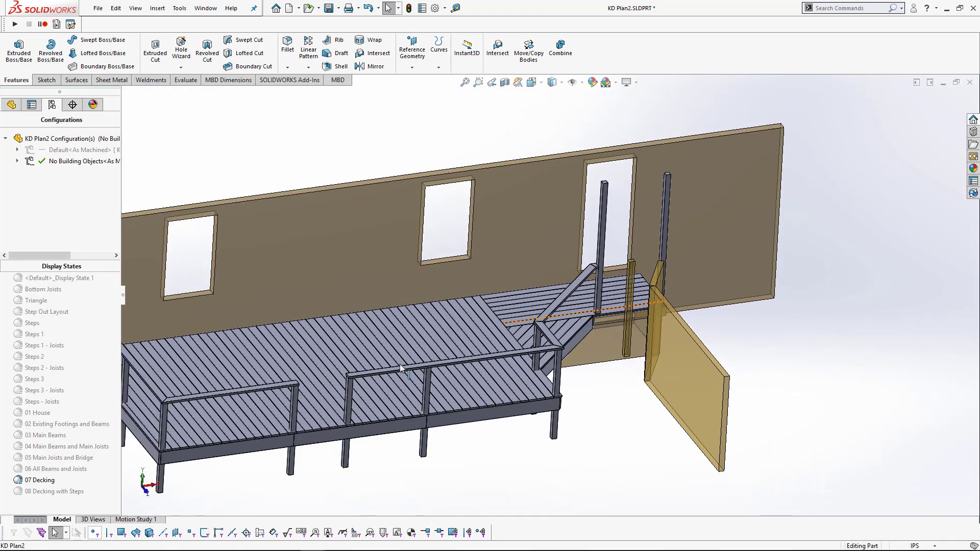
pyautogui.scroll(-3, 365, 359)
pyautogui.scroll(2, 452, 330)
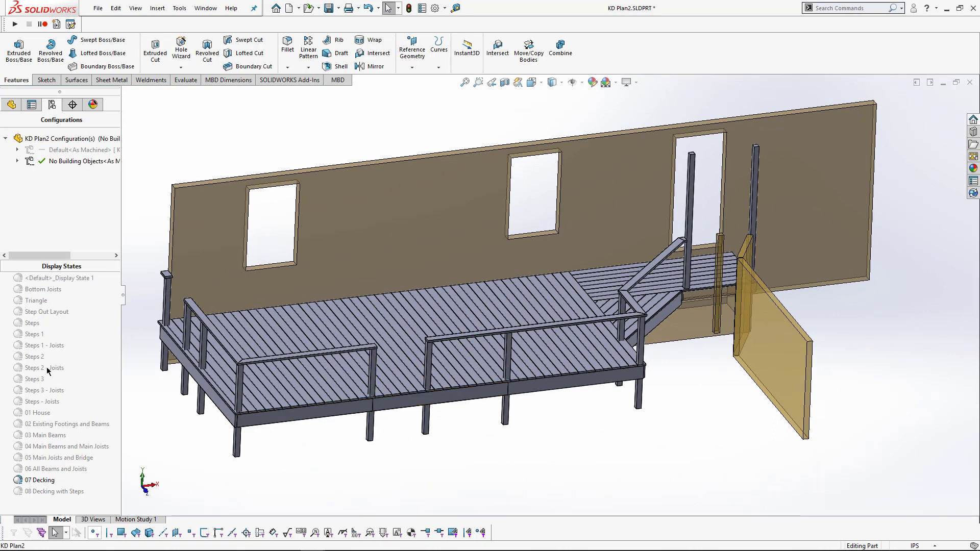
# - Activate the Steps display state to examine the three-tier steps, and isolate the lowest tier with the Steps 1 display state
pyautogui.doubleClick(27, 314)
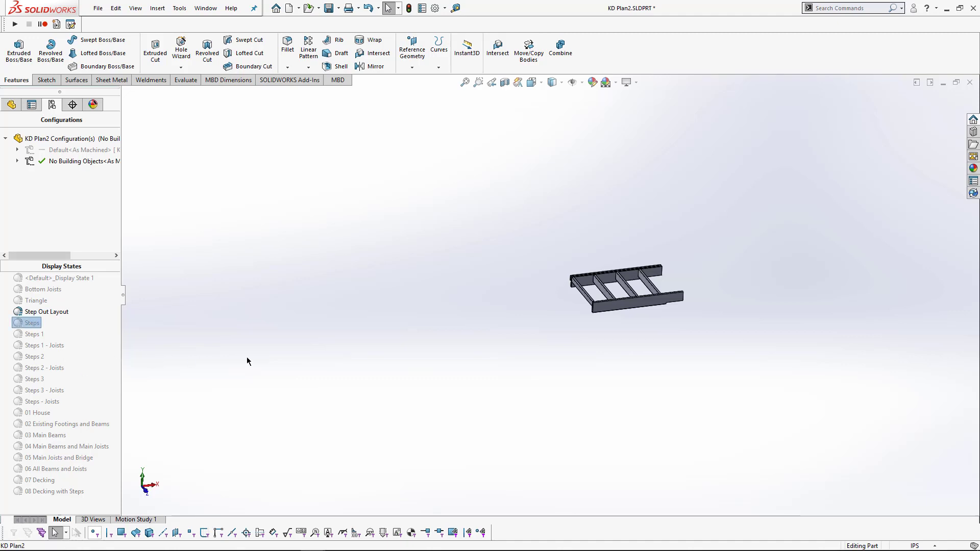
pyautogui.scroll(-5, 393, 416)
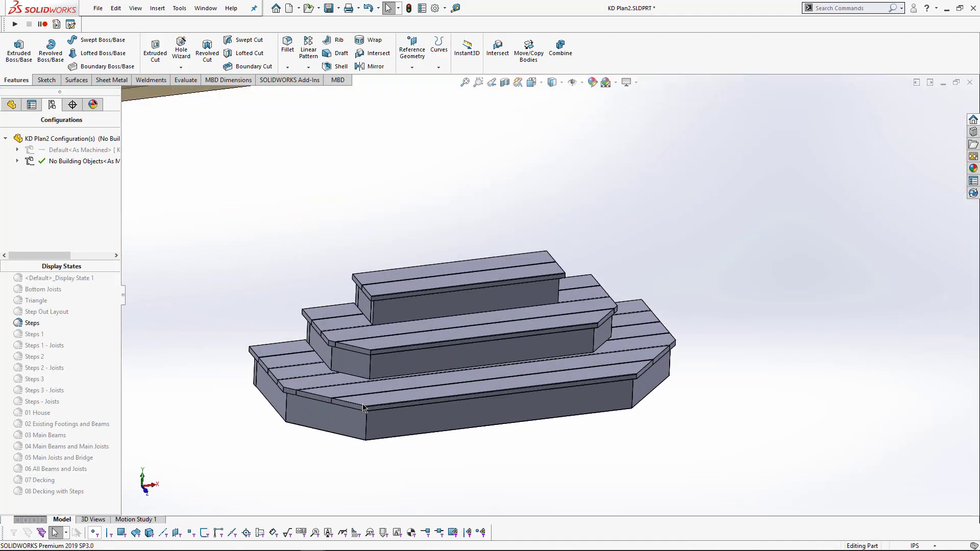
pyautogui.scroll(-2, 364, 407)
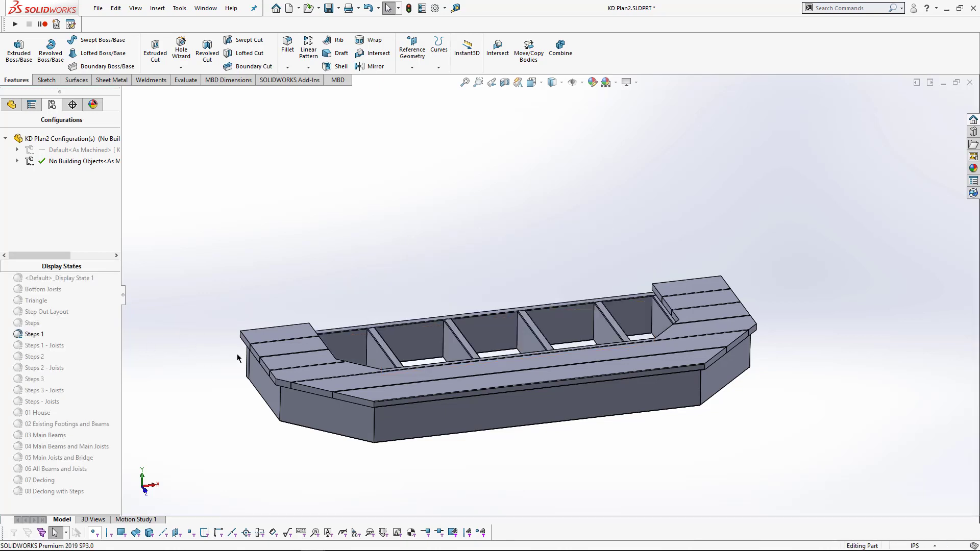
# - View the lowest step tier from above and hide the rear decking board at its right end to expose the framing
pyautogui.moveTo(236, 354); pyautogui.dragTo(285, 467, button='middle')
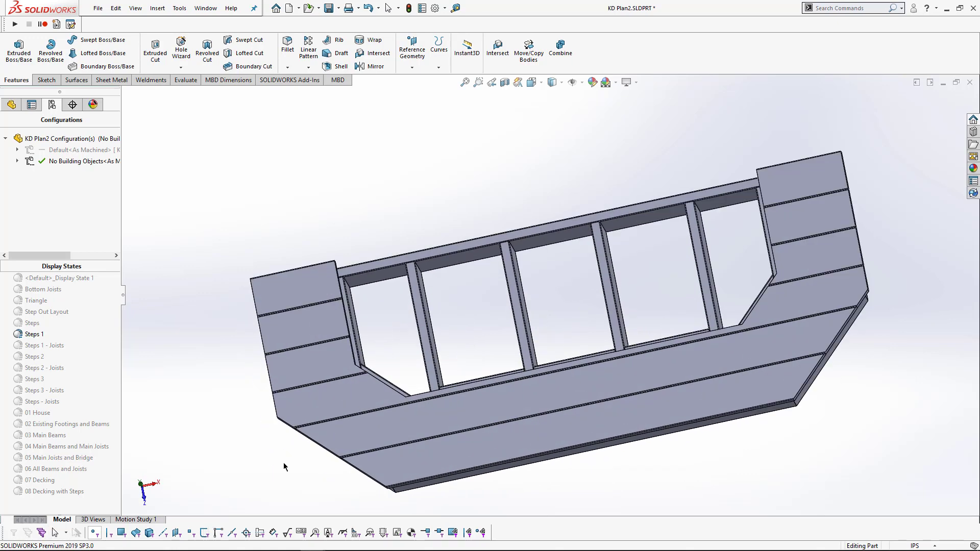
pyautogui.scroll(-2, 750, 291)
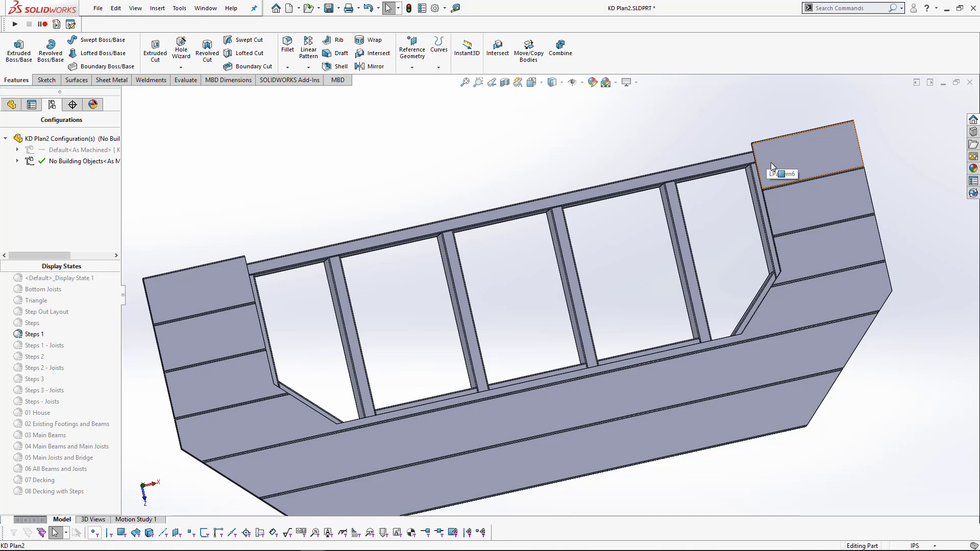
pyautogui.press('Tab')
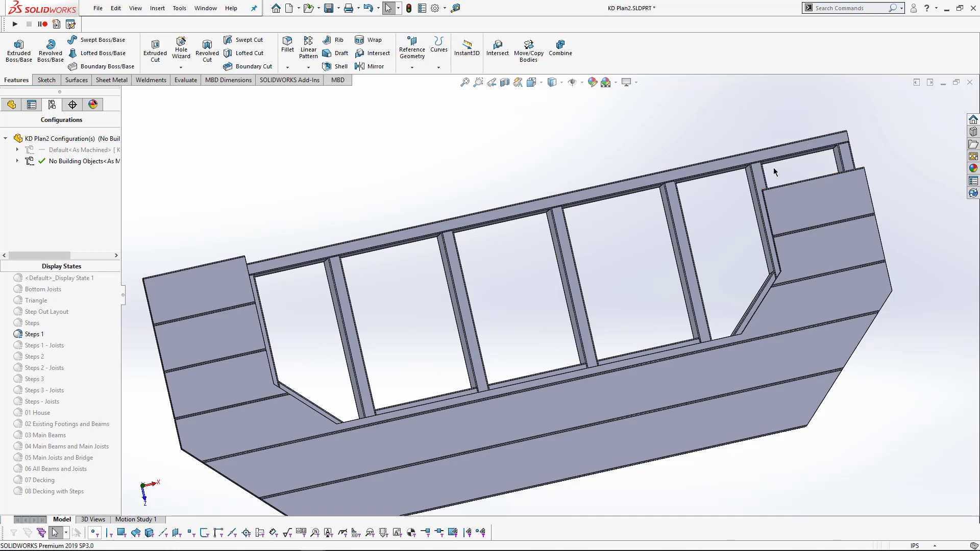
# - Undo the hiding of the rear decking board at the right end of the lowest step tier
pyautogui.scroll(-4, 768, 167)
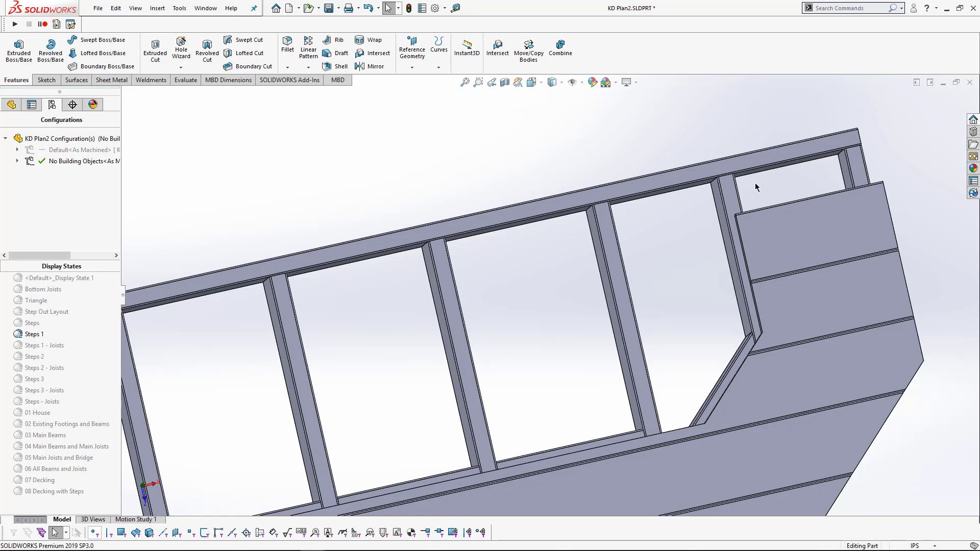
pyautogui.hotkey('ctrl', 'z')
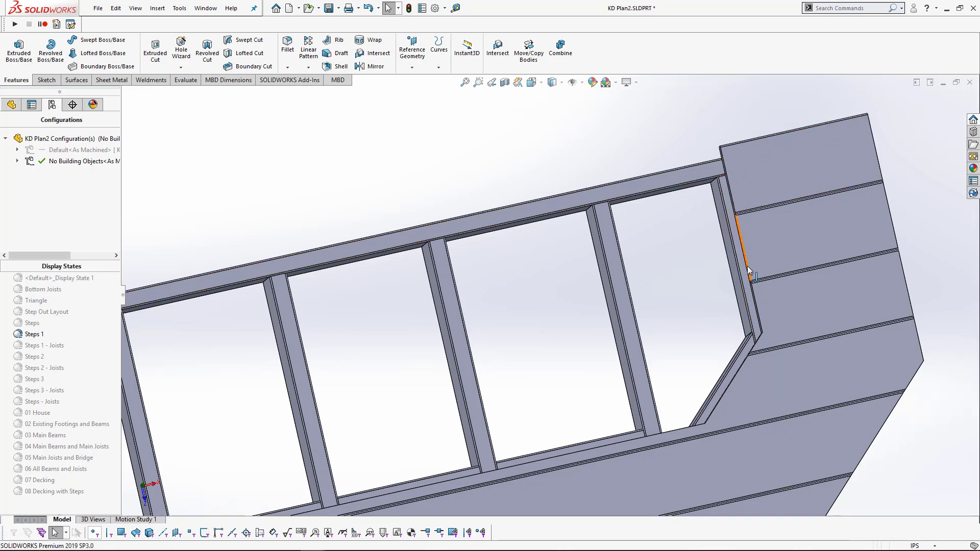
pyautogui.hotkey('ctrl', '7')
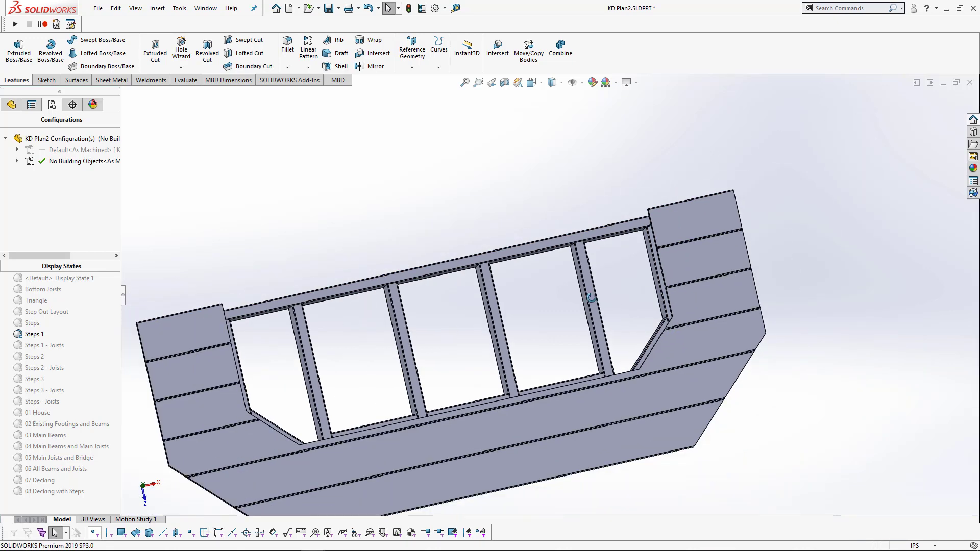
# - Cycle through the Steps 2, Steps 2 - Joists, Steps 3 and Steps 3 - Joists display states to examine the middle and top tiers
pyautogui.doubleClick(26, 356)
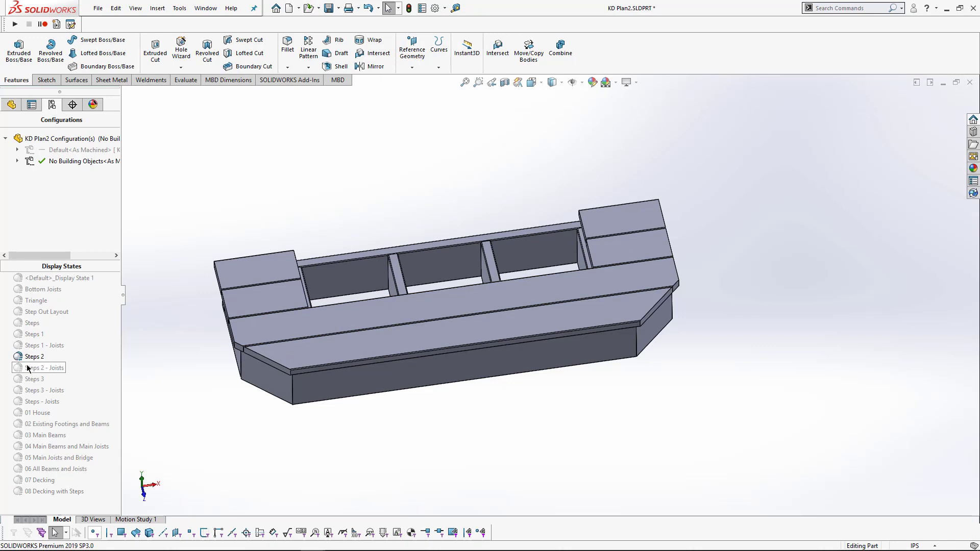
pyautogui.doubleClick(54, 369)
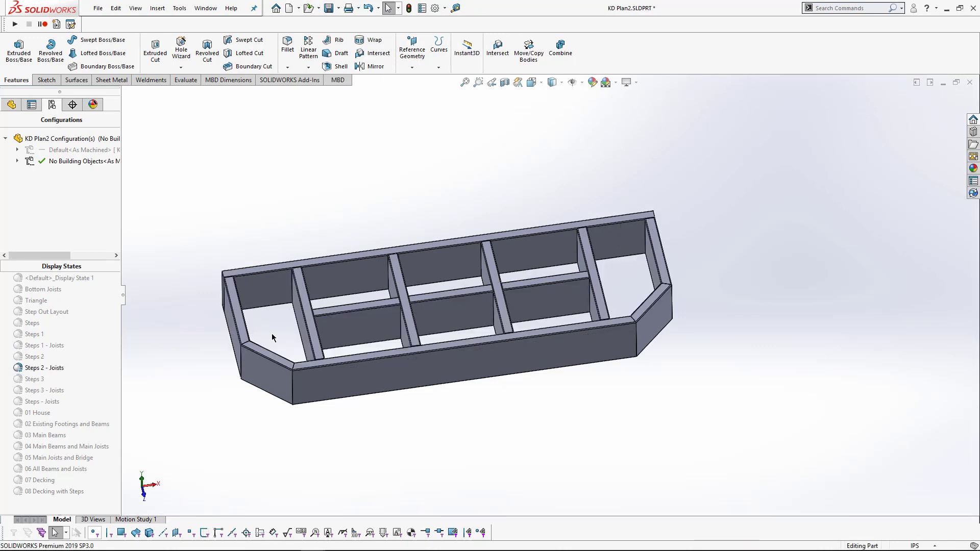
pyautogui.doubleClick(28, 380)
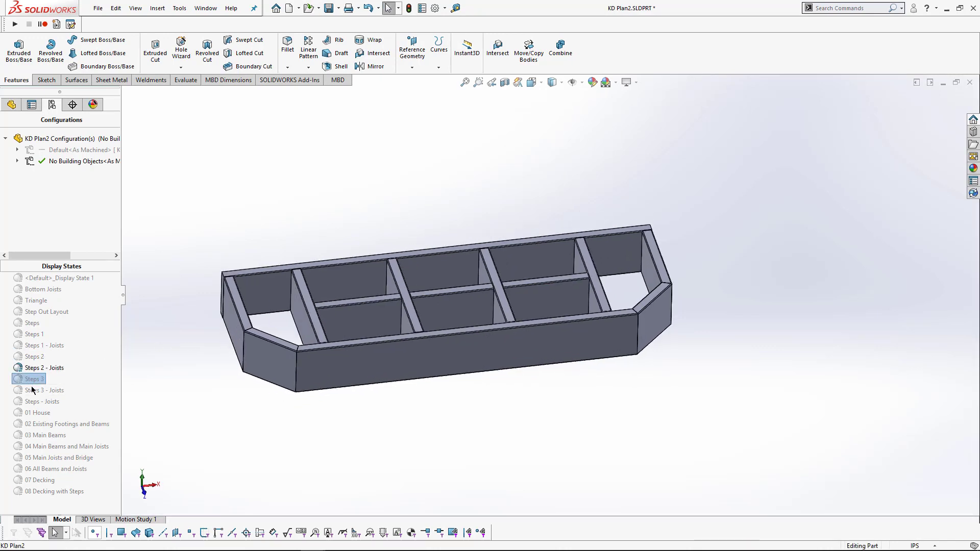
pyautogui.click(36, 392)
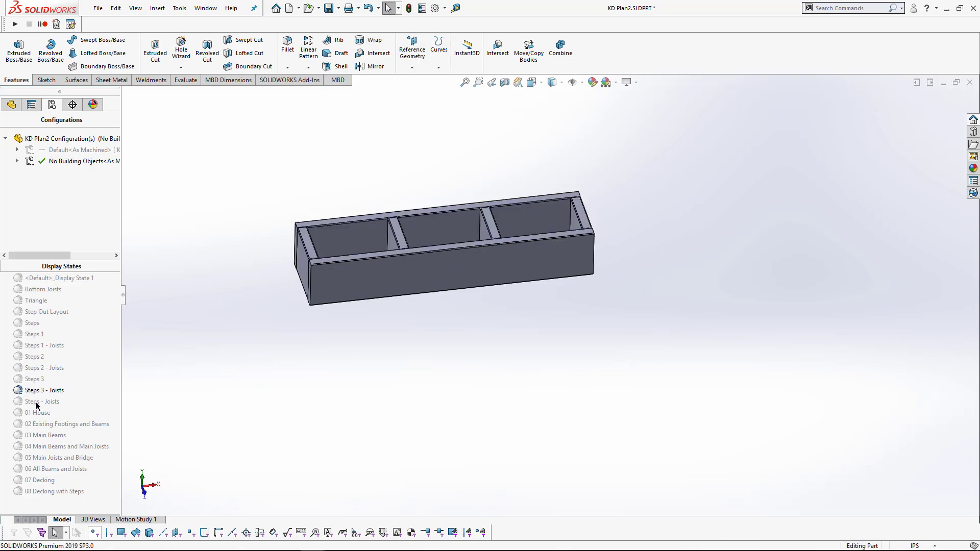
# - Activate the Steps - Joists display state and examine the framing of all three tiers, including the angled front corner of the middle tier
pyautogui.doubleClick(39, 402)
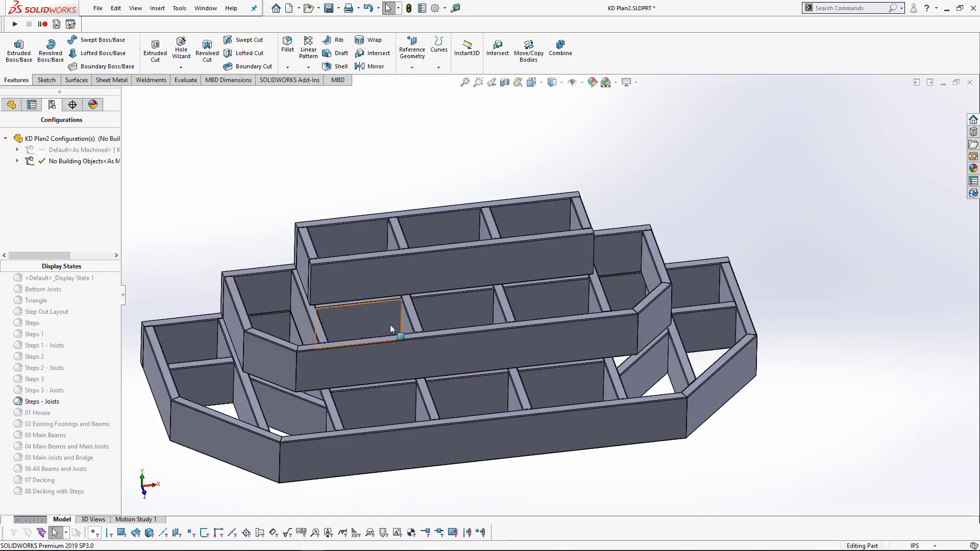
pyautogui.scroll(-5, 324, 326)
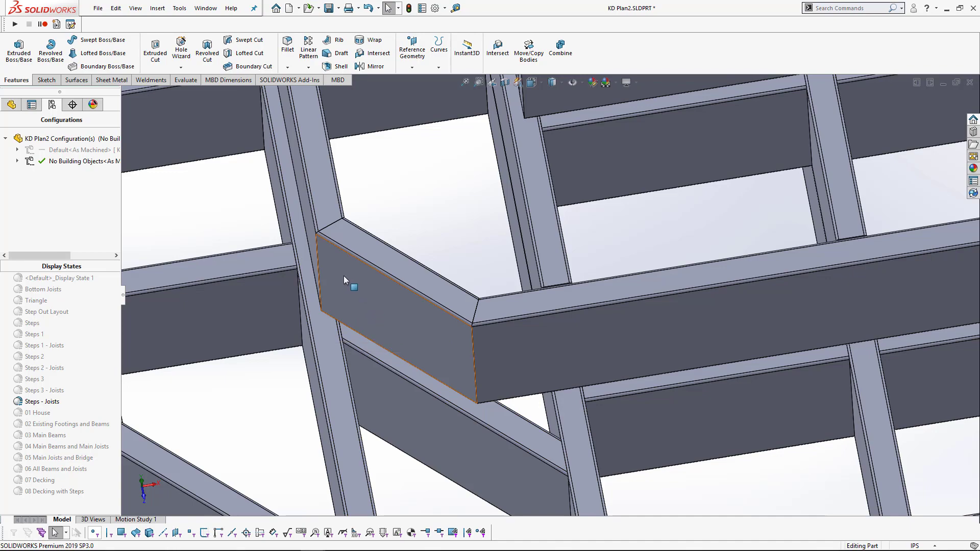
pyautogui.scroll(3, 500, 318)
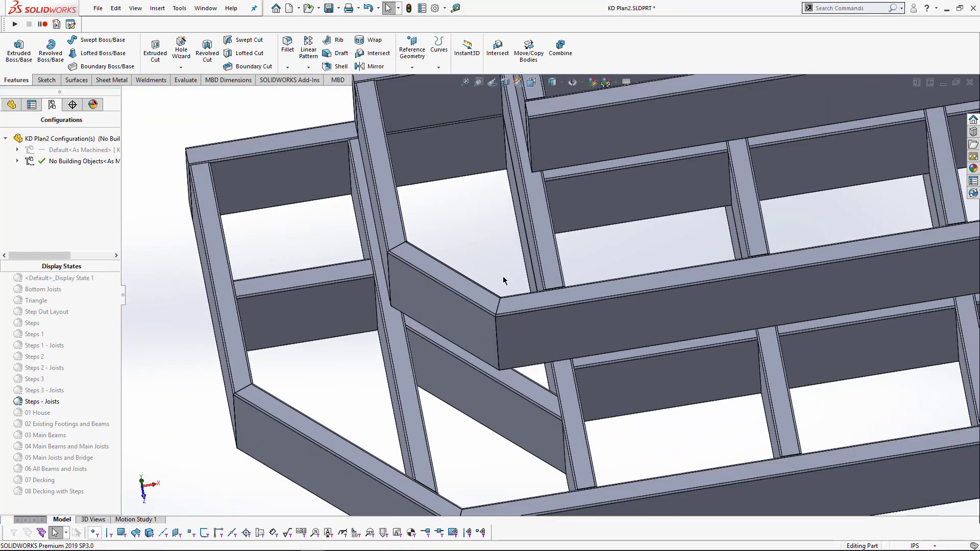
pyautogui.moveTo(503, 280); pyautogui.dragTo(672, 315, button='middle')
pyautogui.scroll(5, 671, 311)
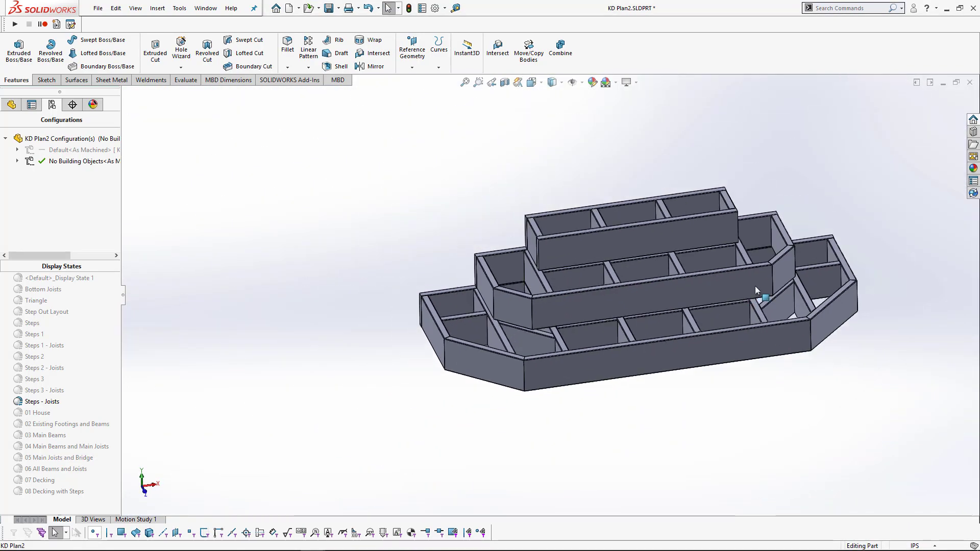
pyautogui.moveTo(755, 285); pyautogui.dragTo(621, 286, button='middle')
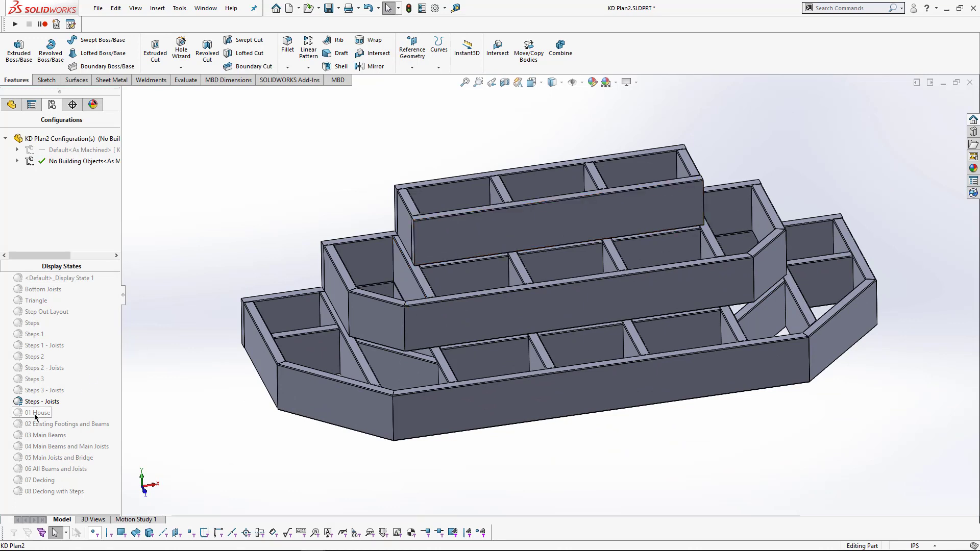
# - Activate the 08 Decking with Steps display state and examine the complete deck with its railings, steps and house wall
pyautogui.click(43, 492)
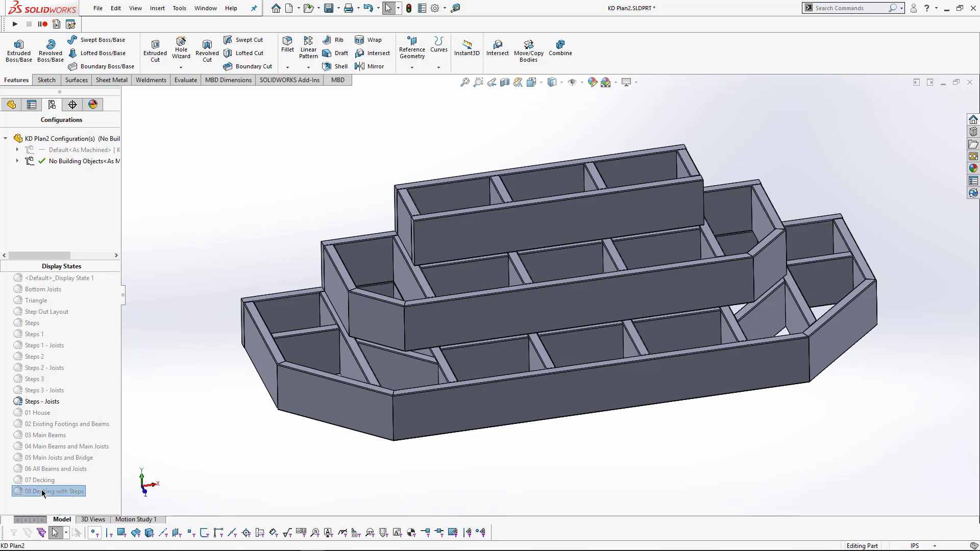
pyautogui.click(42, 492)
pyautogui.scroll(5, 531, 269)
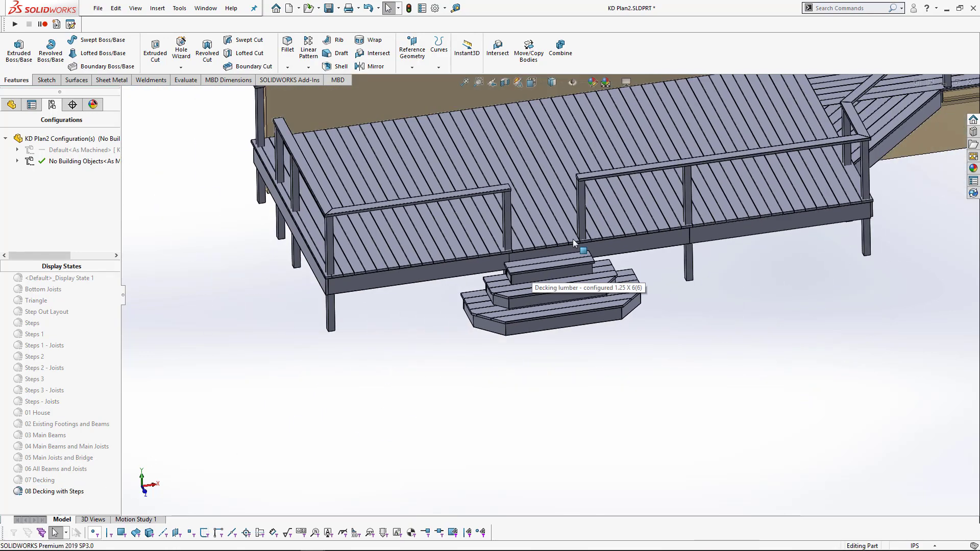
pyautogui.scroll(4, 573, 239)
pyautogui.moveTo(573, 239); pyautogui.dragTo(660, 207, button='middle')
pyautogui.scroll(-4, 658, 207)
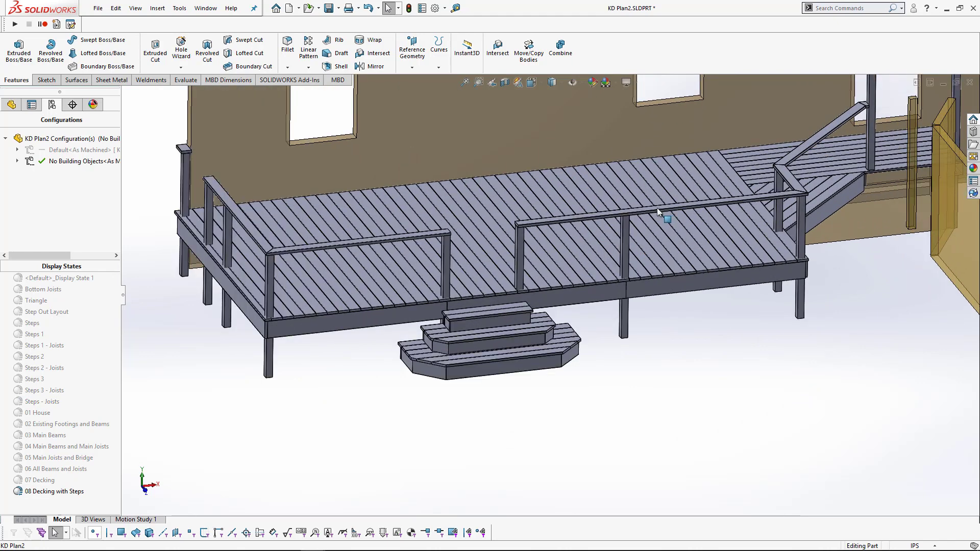
pyautogui.scroll(5, 657, 207)
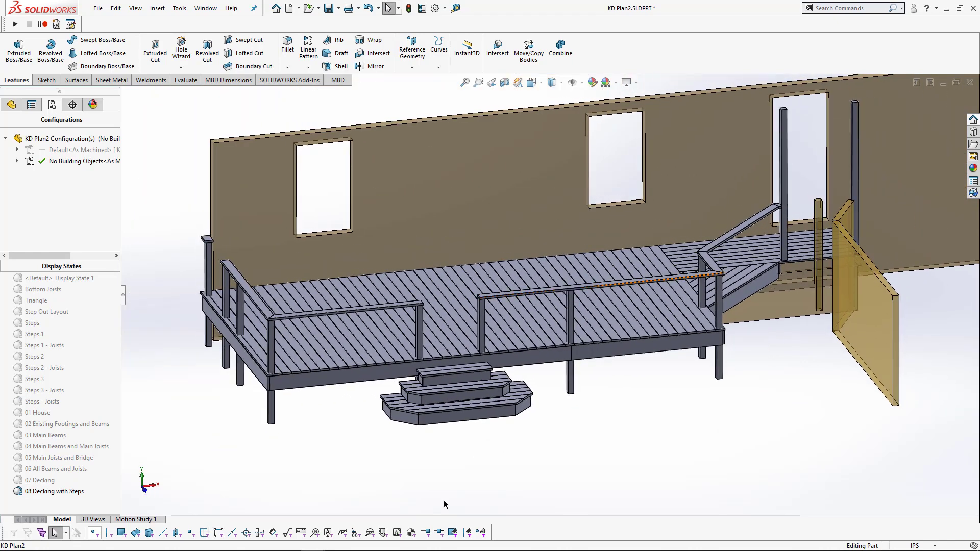
# - Switch to the Photos app and browse from 07.jpg through the deck framing photos to 22.JPG
pyautogui.hotkey('alt', 'Tab')
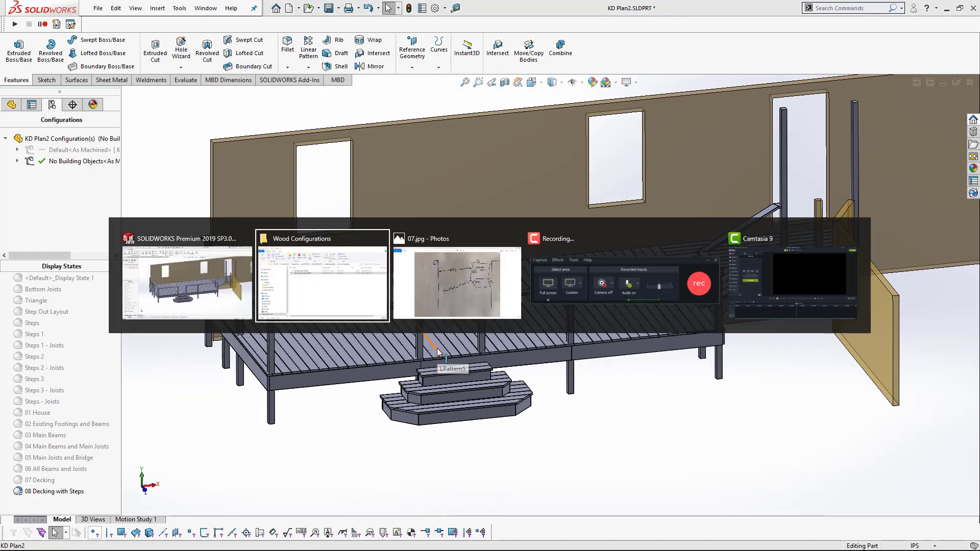
pyautogui.hotkey('alt', 'Tab')
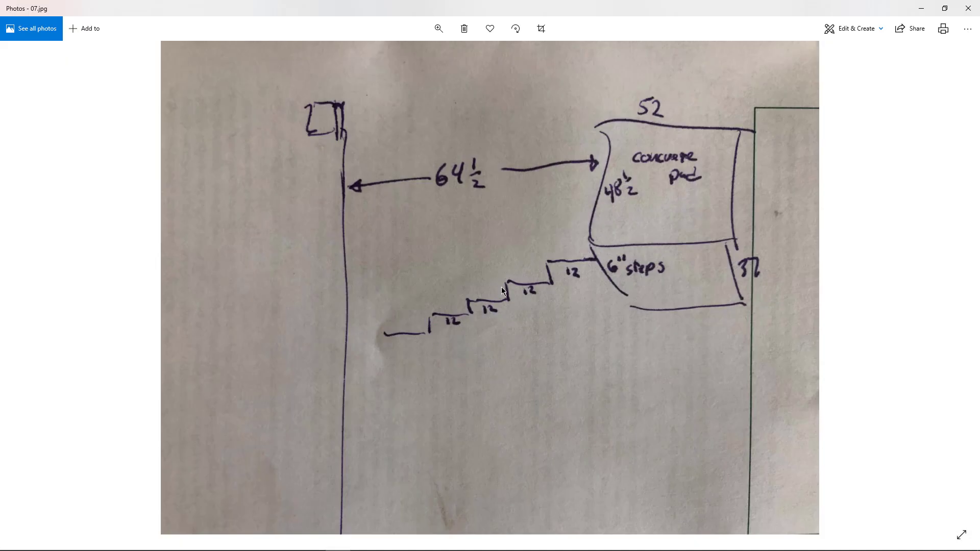
pyautogui.click(956, 285)
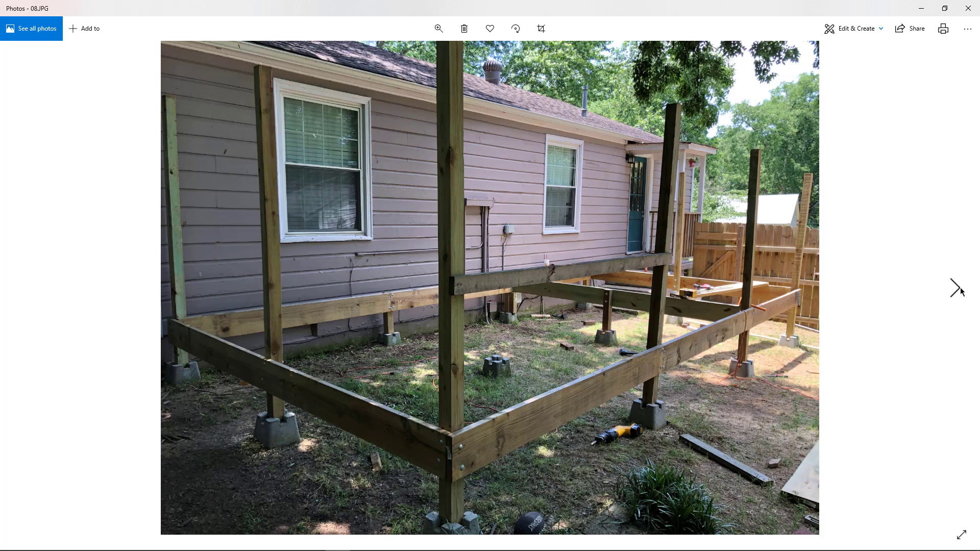
pyautogui.click(956, 286)
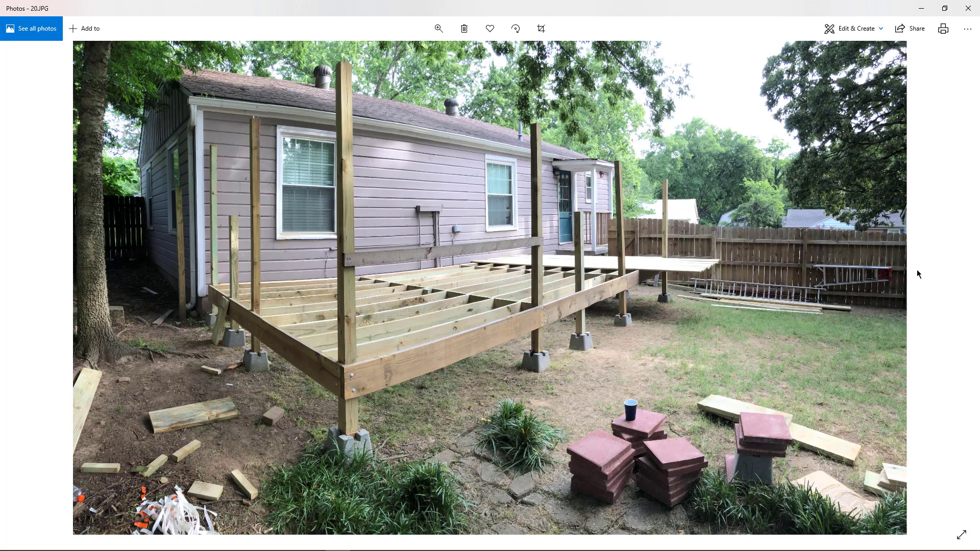
pyautogui.click(956, 288)
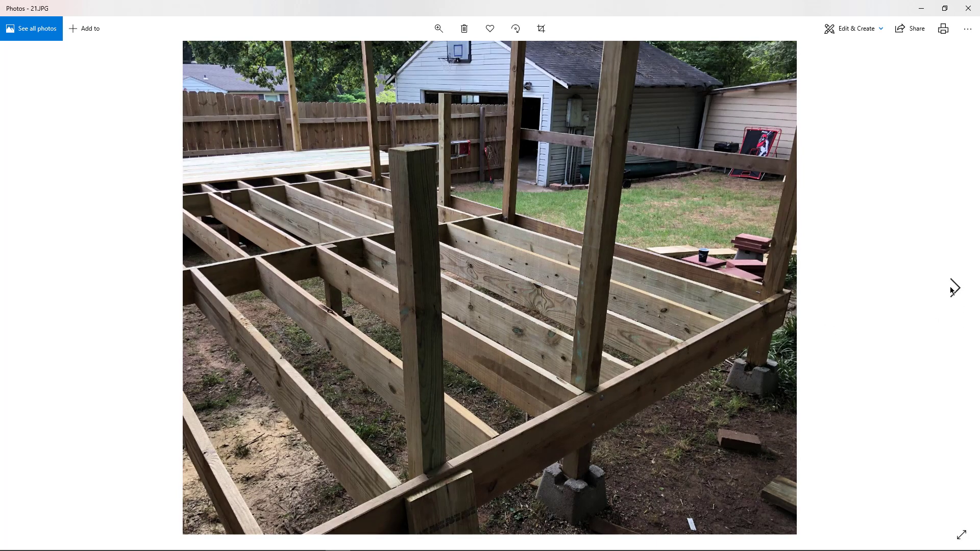
pyautogui.click(954, 289)
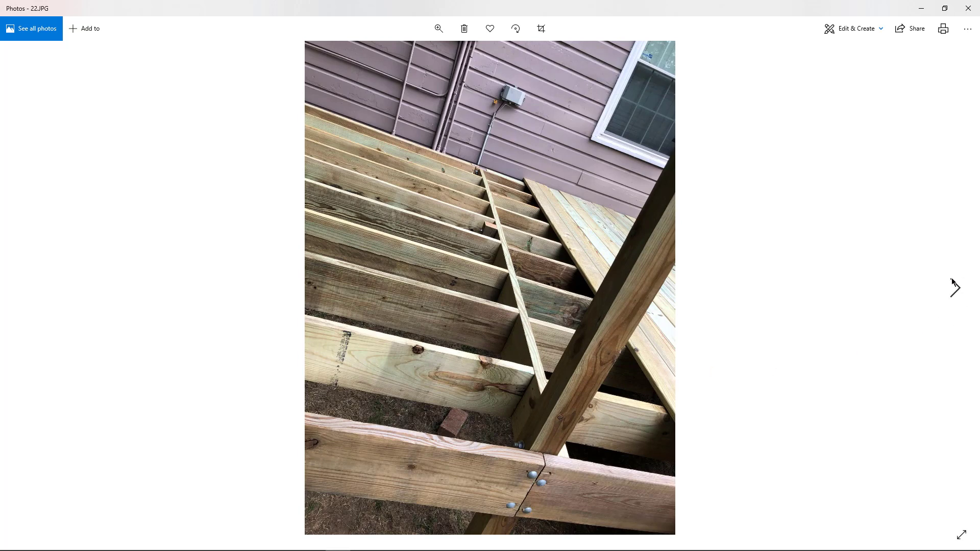
# - Browse the finished decking photos 40.JPG and 41.JPG and the three-tier steps photo 42.JPG
pyautogui.click(954, 289)
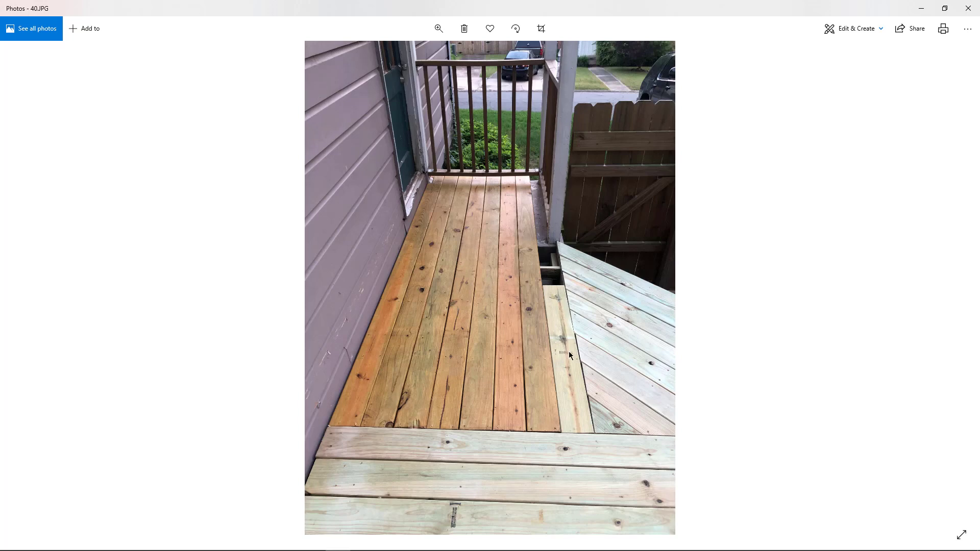
pyautogui.click(954, 288)
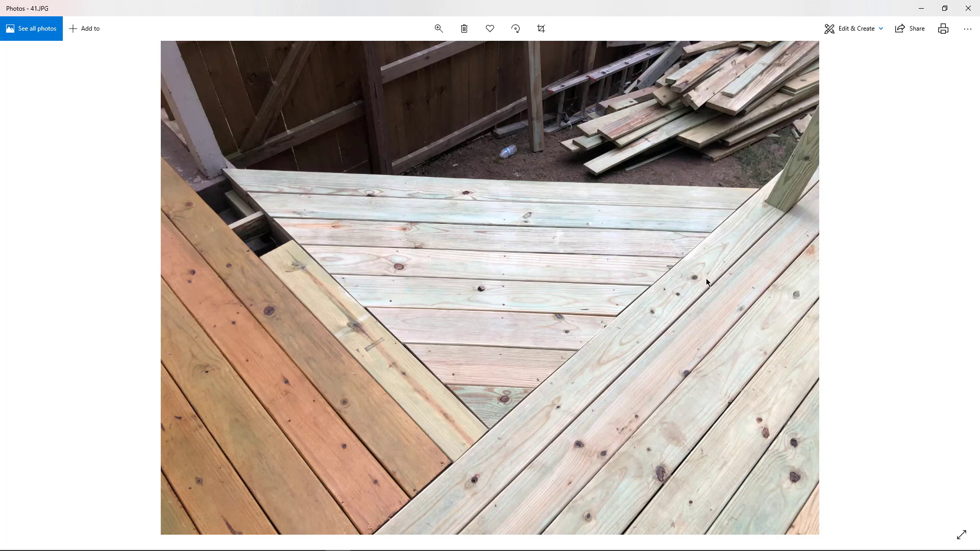
pyautogui.click(957, 287)
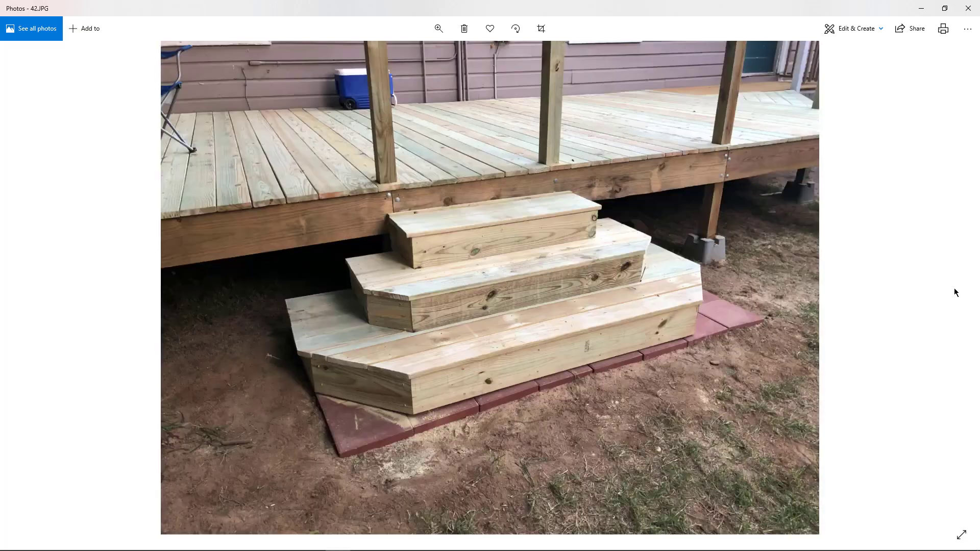